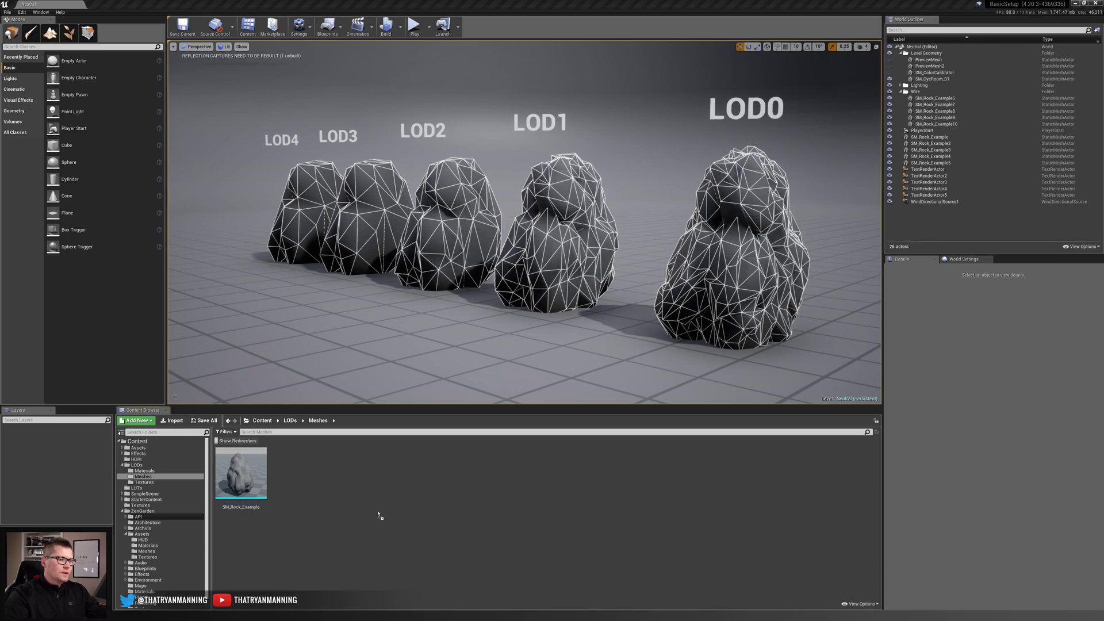
Step: Drop the rock FBX into the LODs/Meshes folder to bring up the FBX Import Options
left_click_drag(379, 516, 379, 514)
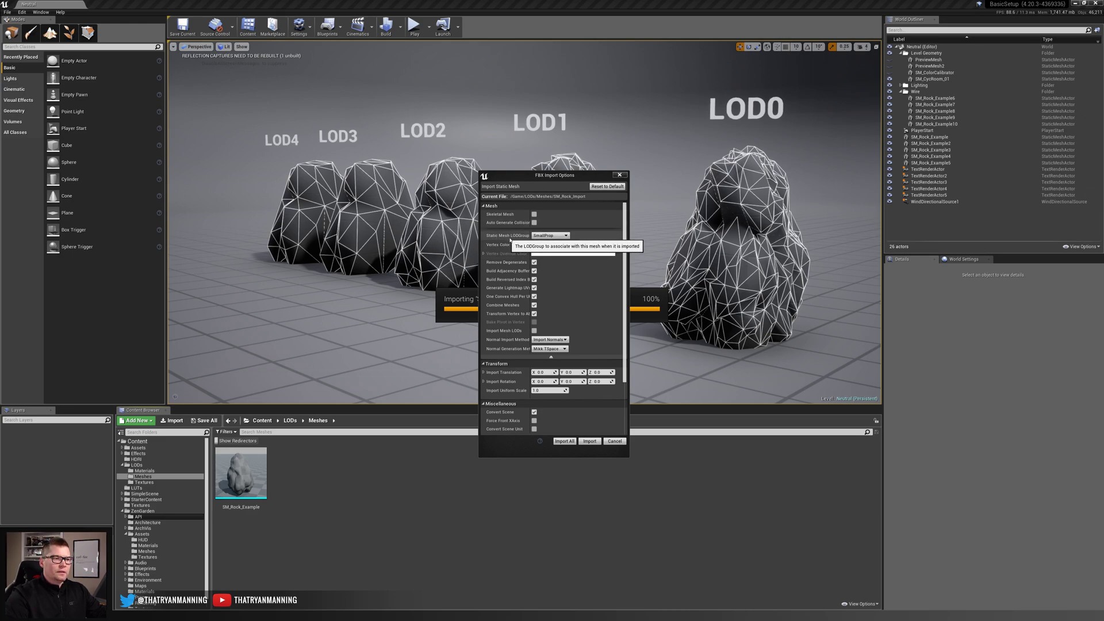
Step: Import the rock with Static Mesh LOD Group changed from SmallProp to Deco
left_click(563, 237)
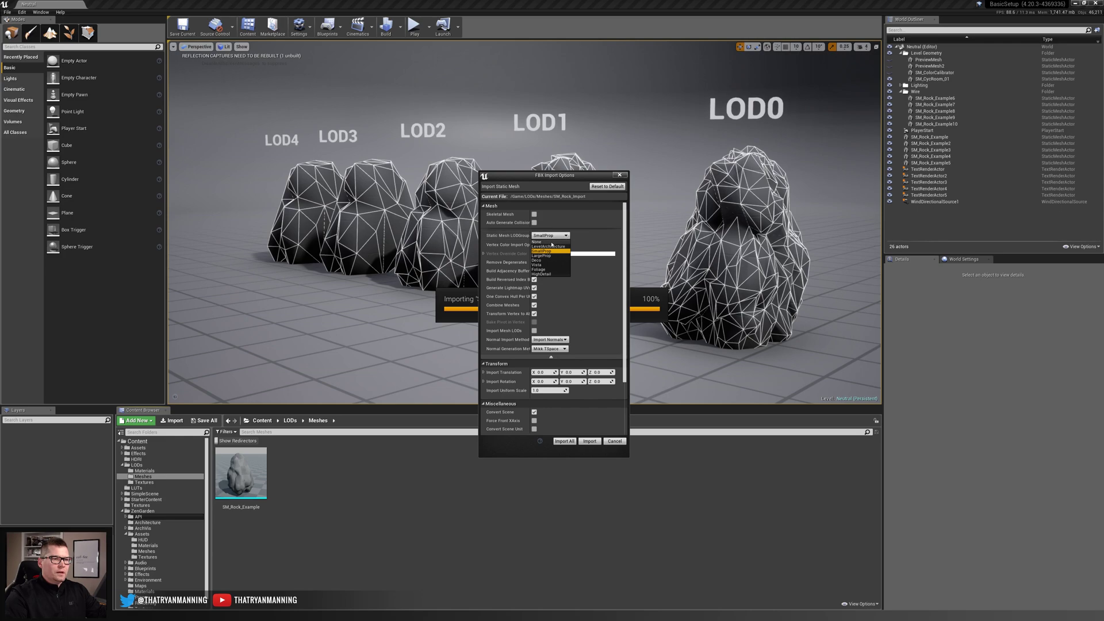
left_click(538, 242)
left_click(567, 236)
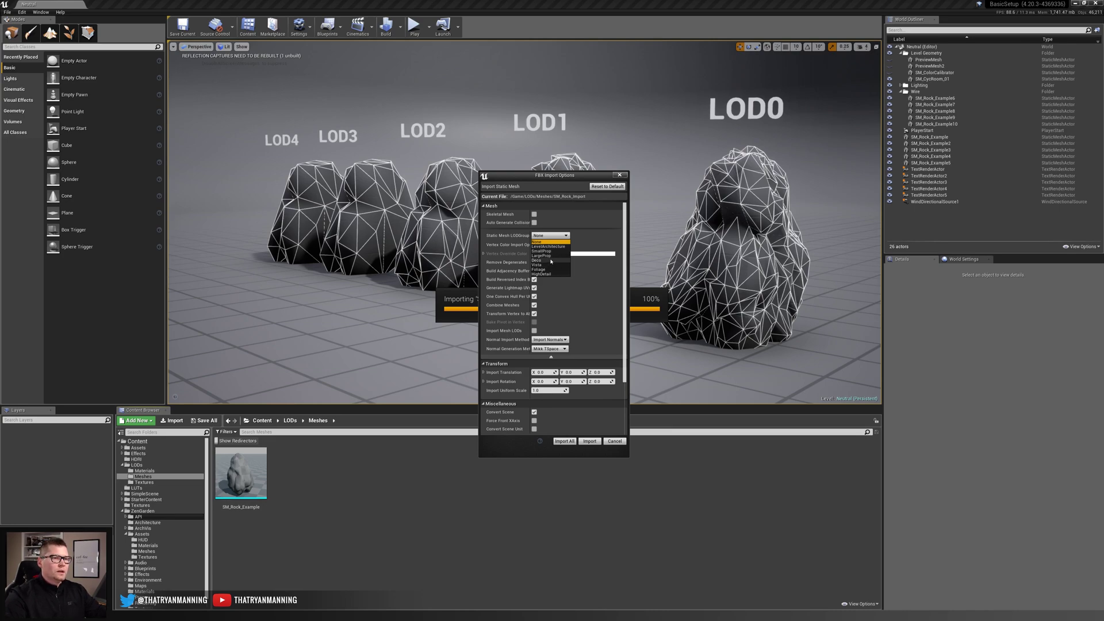
left_click(551, 260)
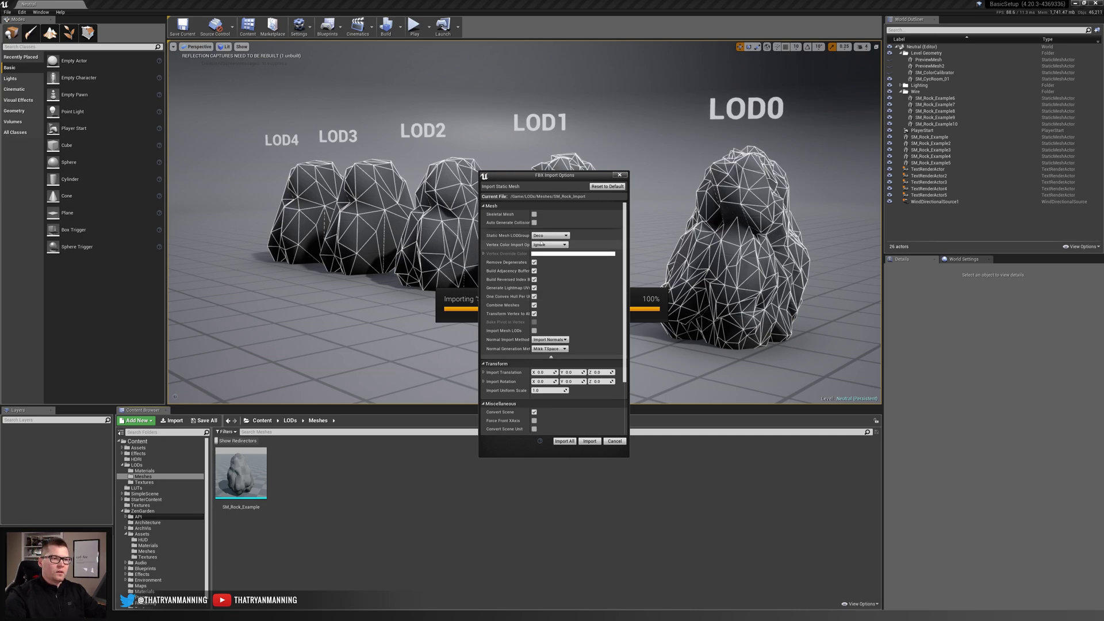
left_click(591, 441)
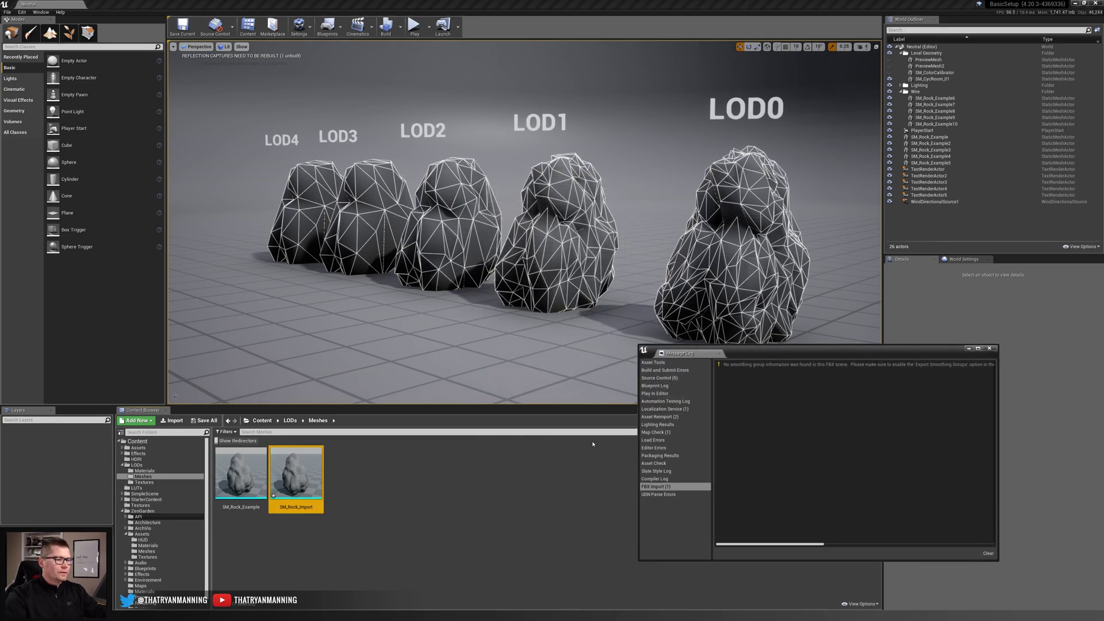
Step: Close the message log, open SM_Rock_Import in an enlarged mesh editor, check its LOD list, then minimize it
left_click(989, 348)
double_click(298, 469)
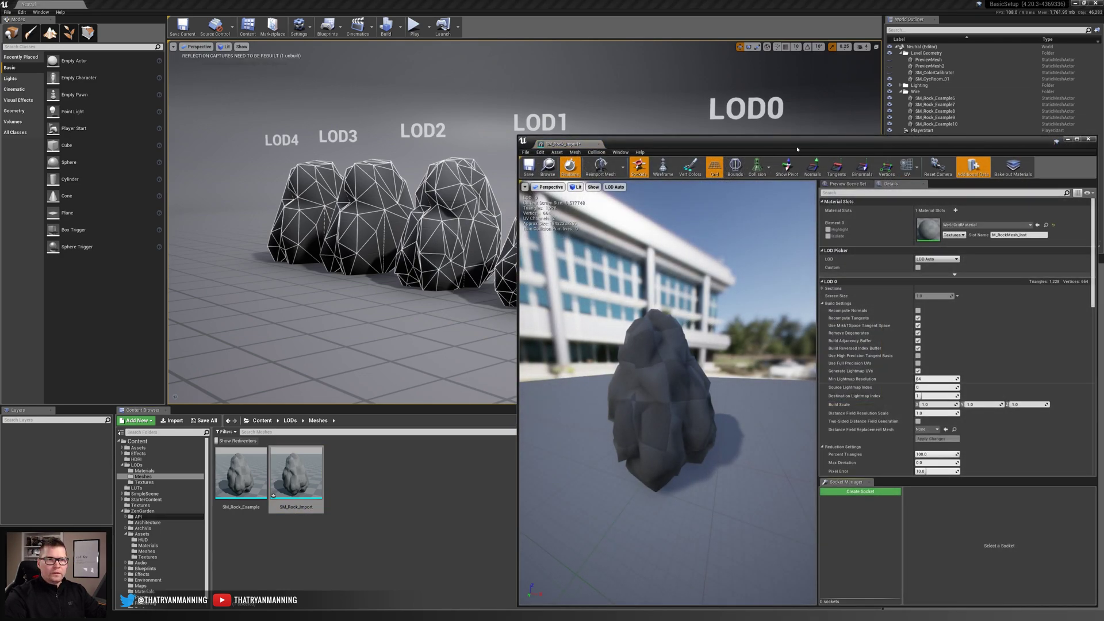
left_click_drag(795, 147, 761, 139)
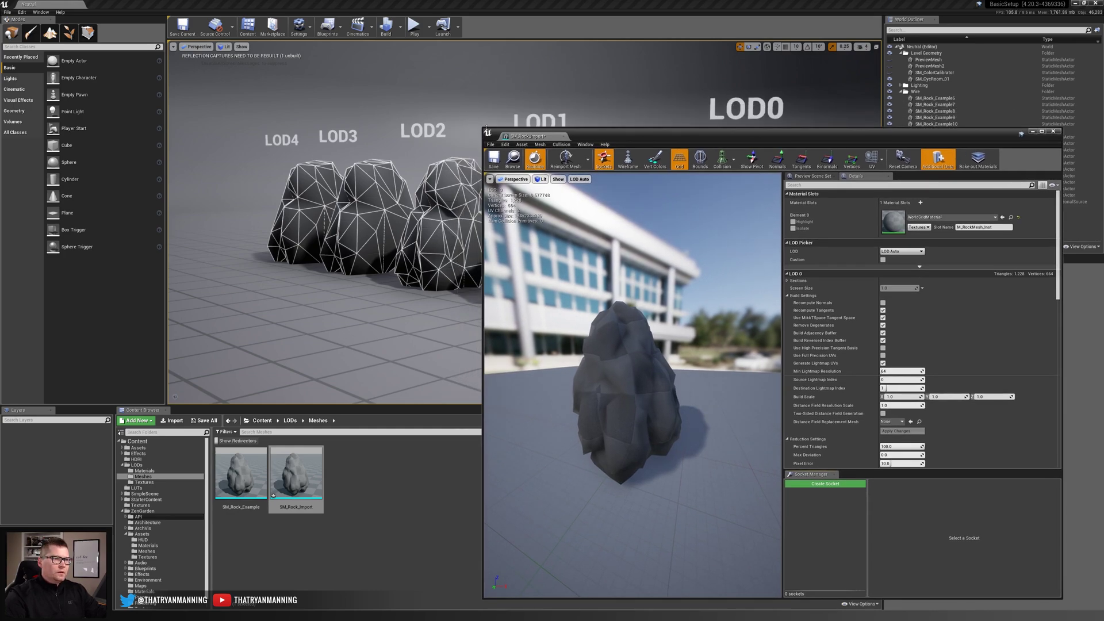
left_click_drag(485, 129, 412, 2)
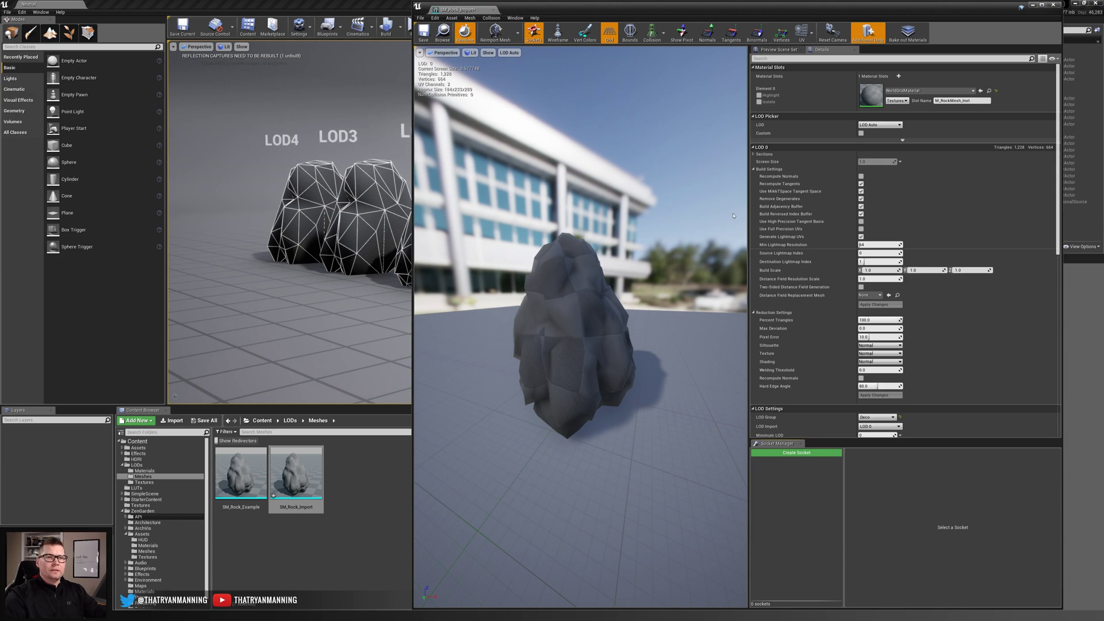
left_click(898, 125)
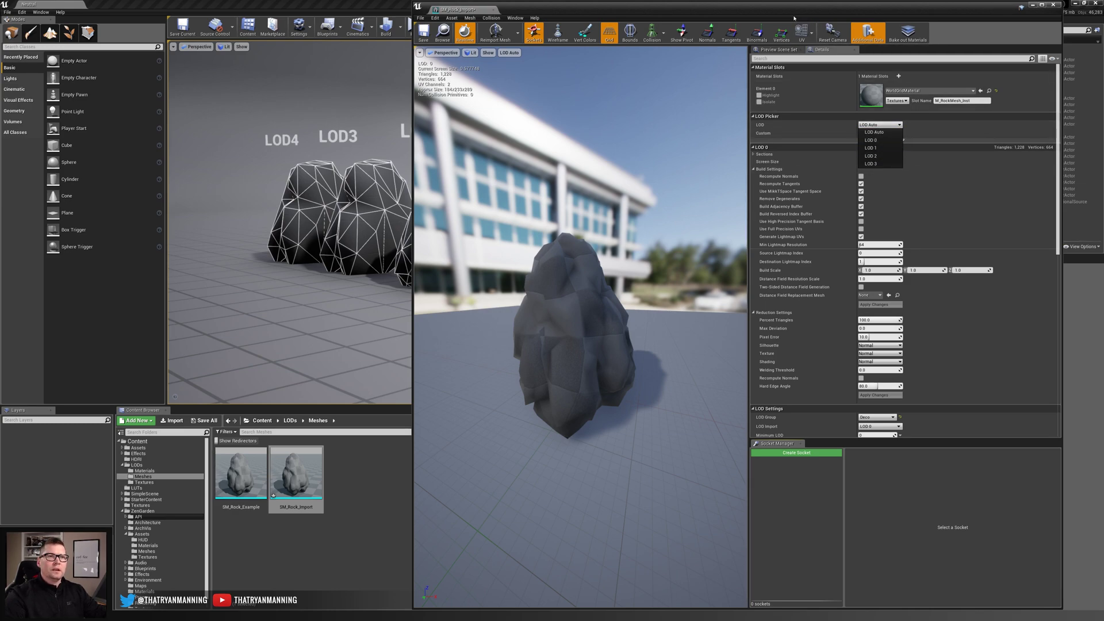
left_click(1033, 4)
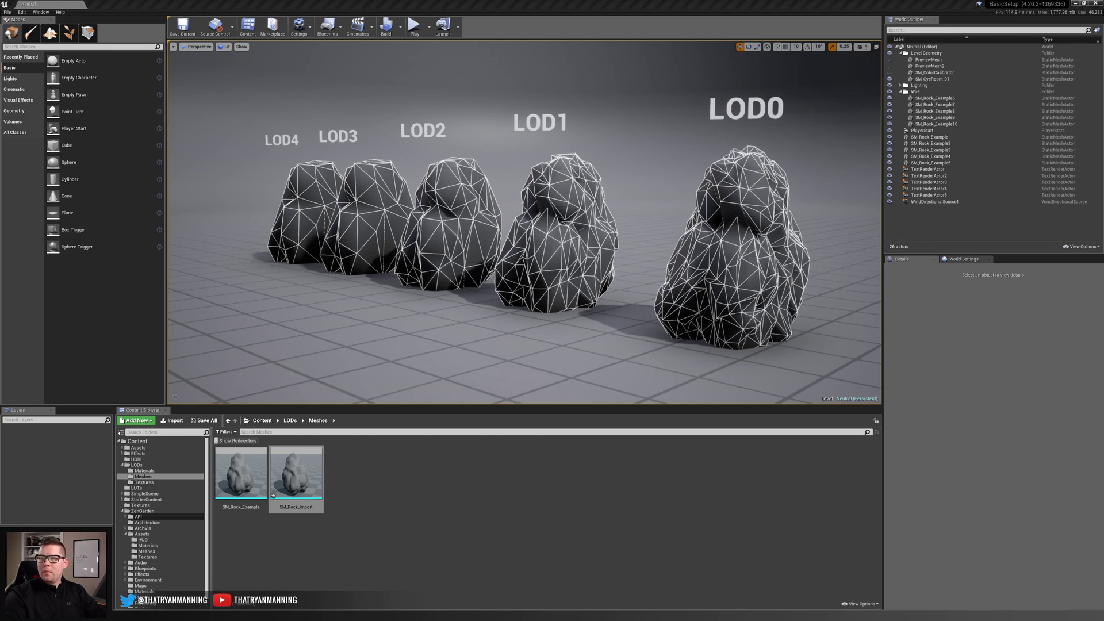
Step: Restore the mesh editor and confirm the rock's LOD Group is Deco in LOD Settings
key("alt+Tab")
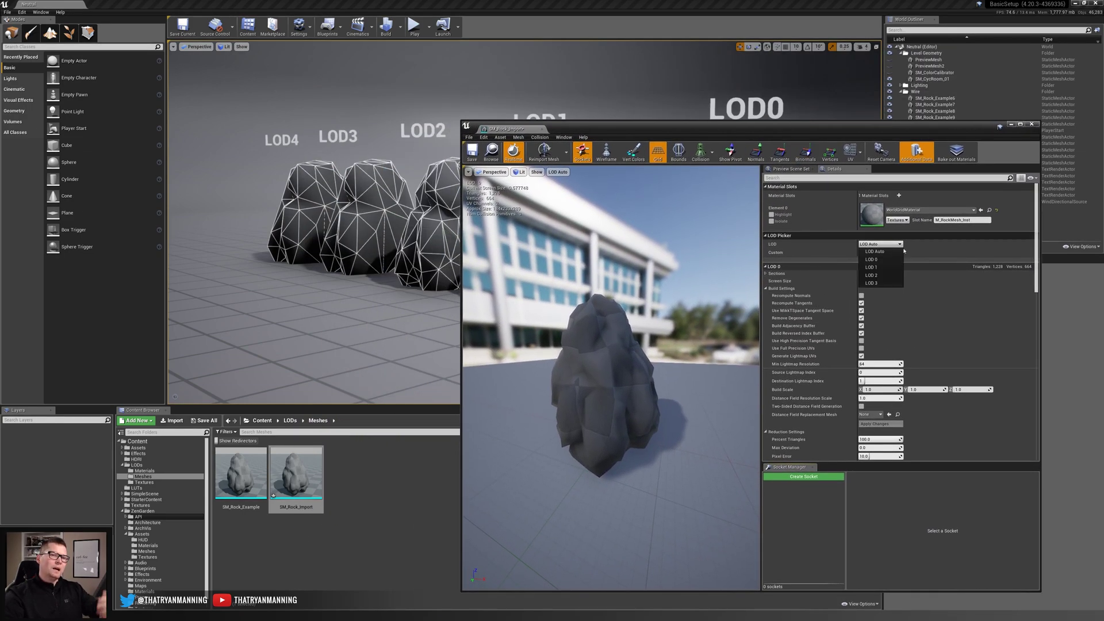
left_click(875, 251)
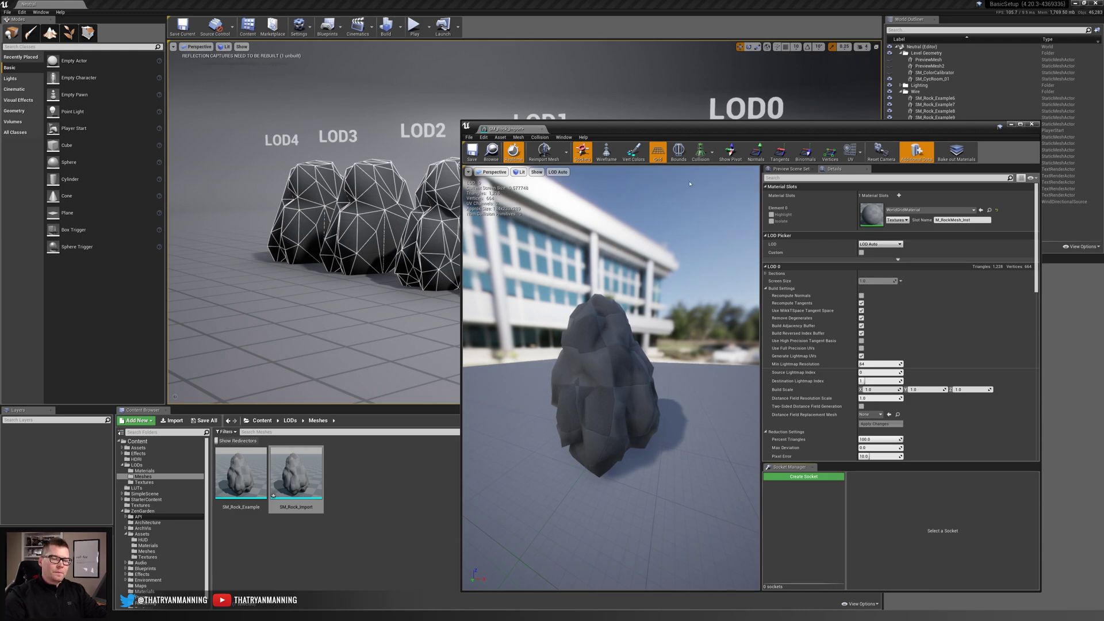
left_click(767, 290)
left_click(766, 295)
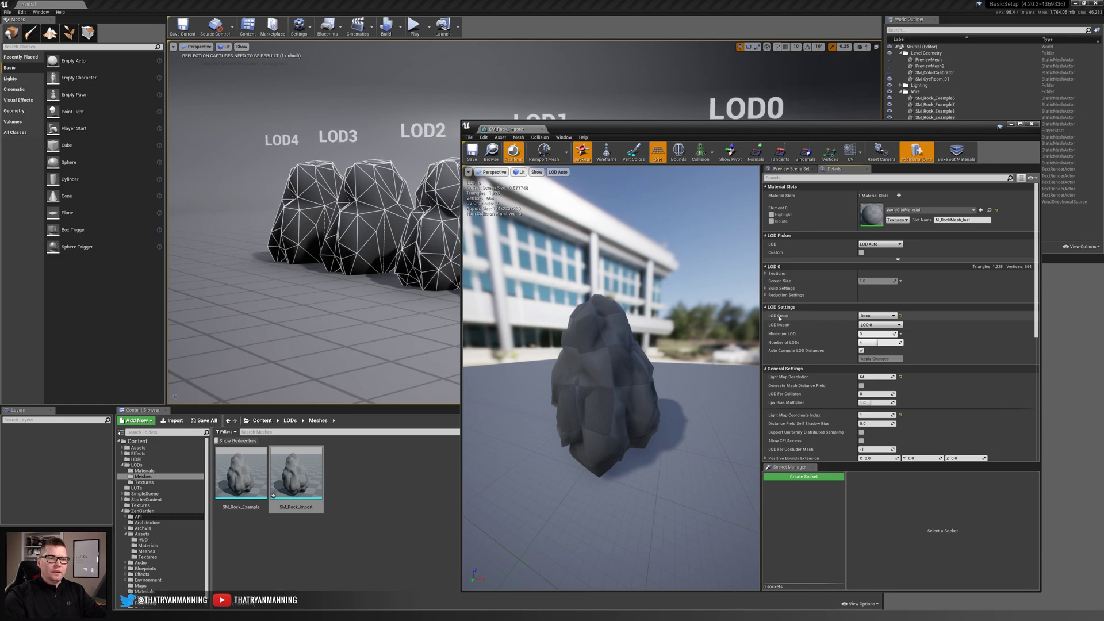
left_click(894, 315)
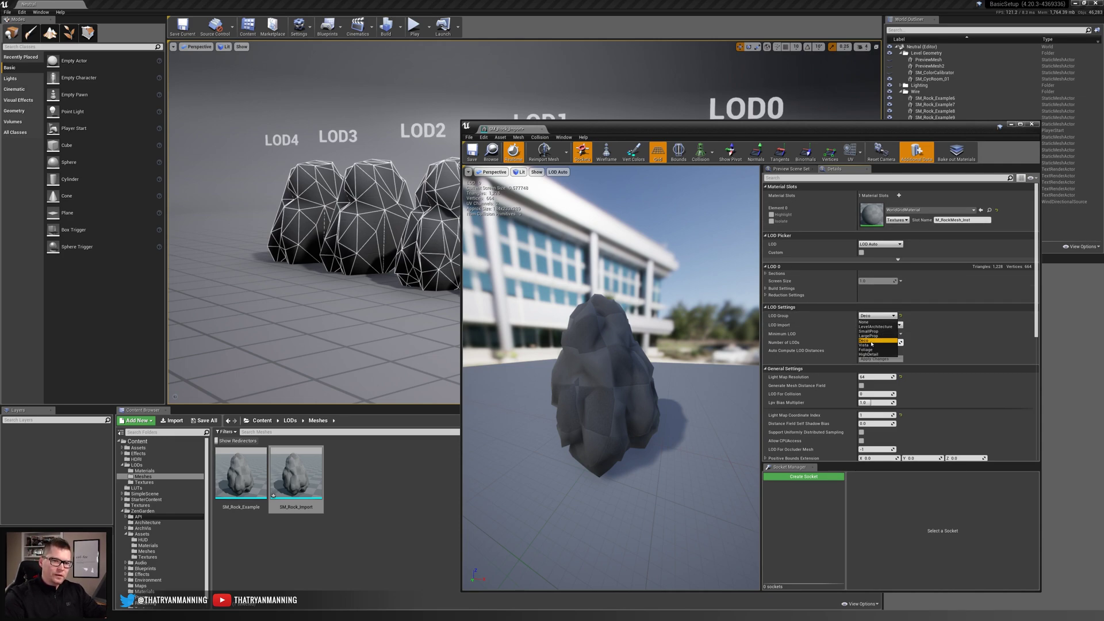
left_click(872, 345)
left_click(766, 307)
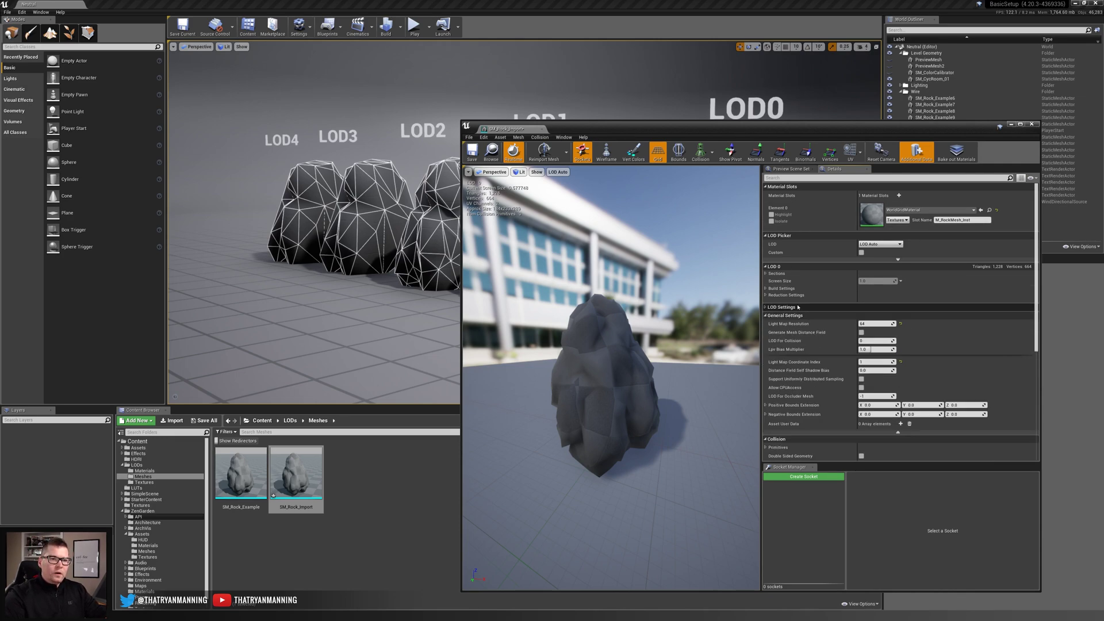
left_click(766, 307)
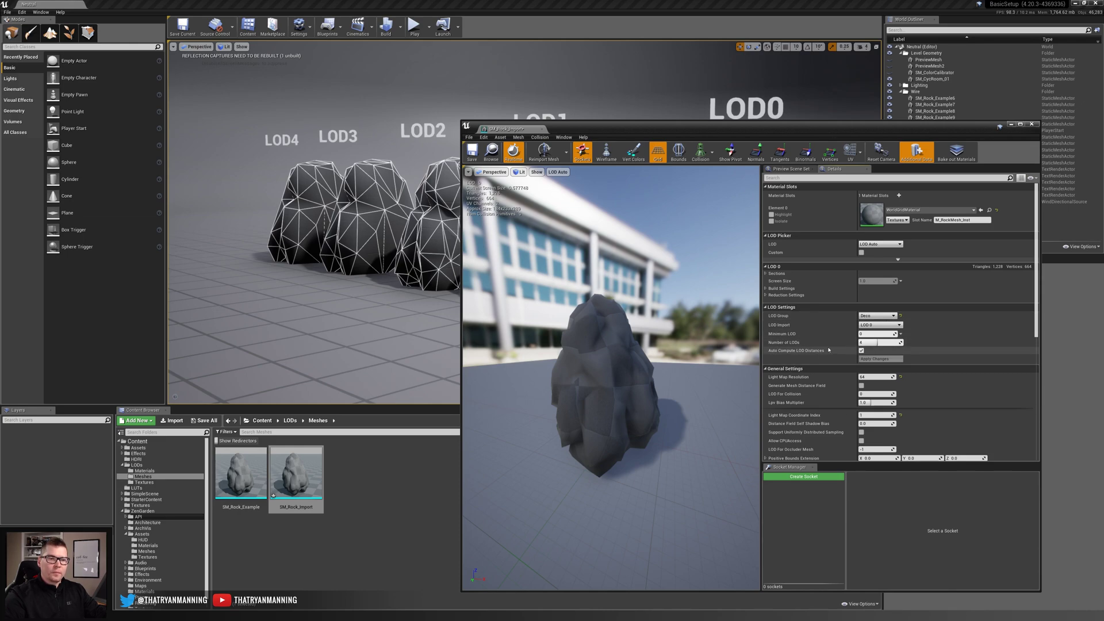
Step: Preview the rock at LOD 1 and LOD 3, then return to LOD Auto
left_click(901, 244)
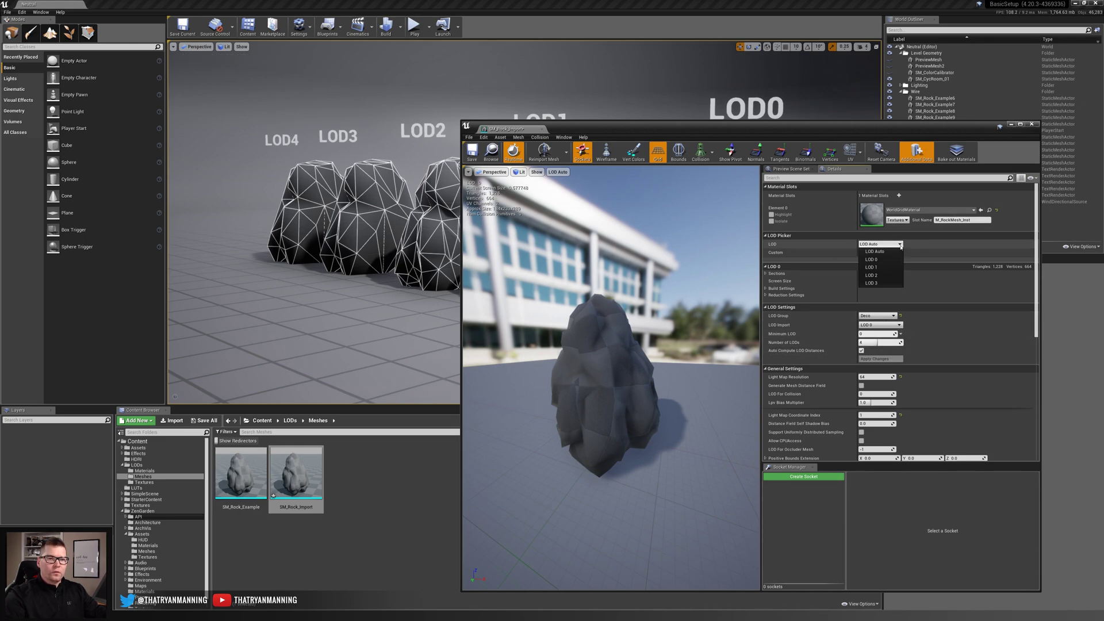
left_click(871, 267)
left_click(881, 245)
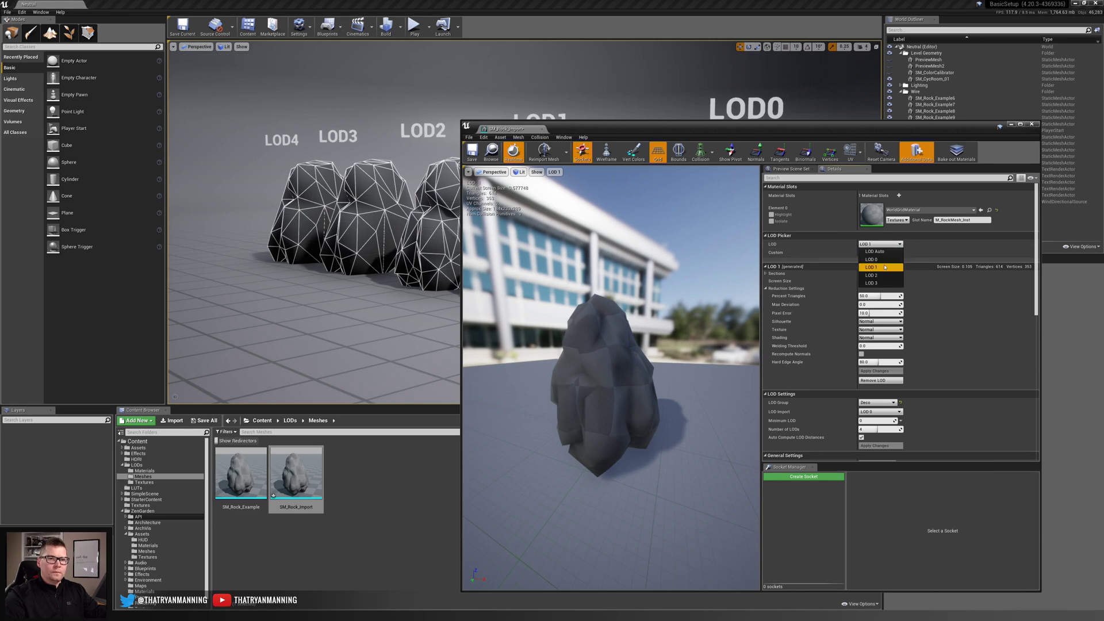
left_click(872, 275)
left_click(880, 244)
left_click(872, 283)
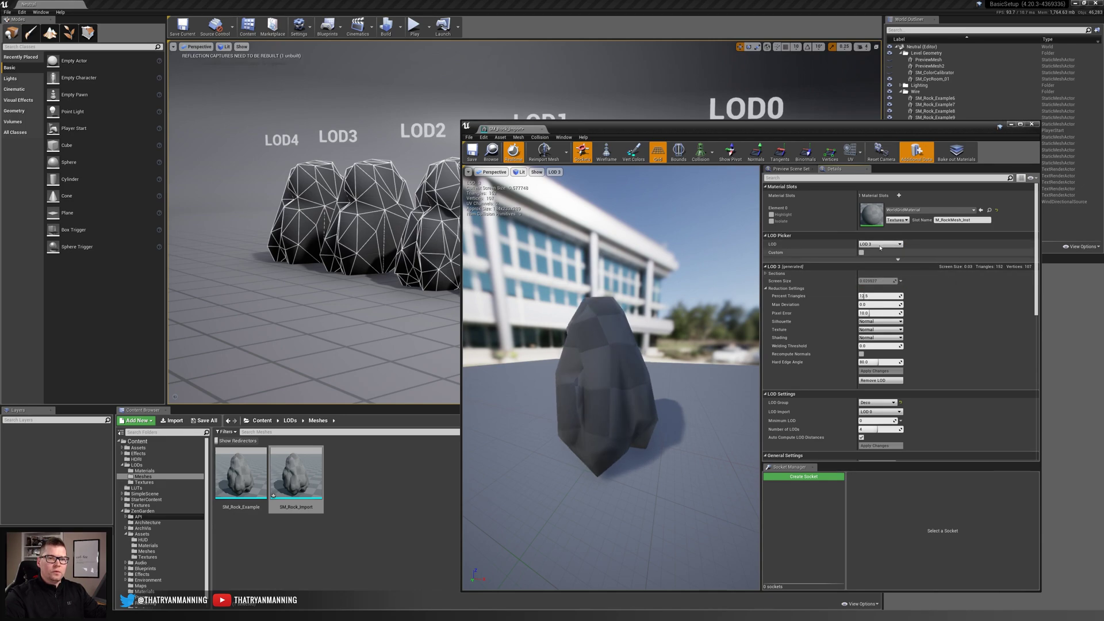
left_click(881, 245)
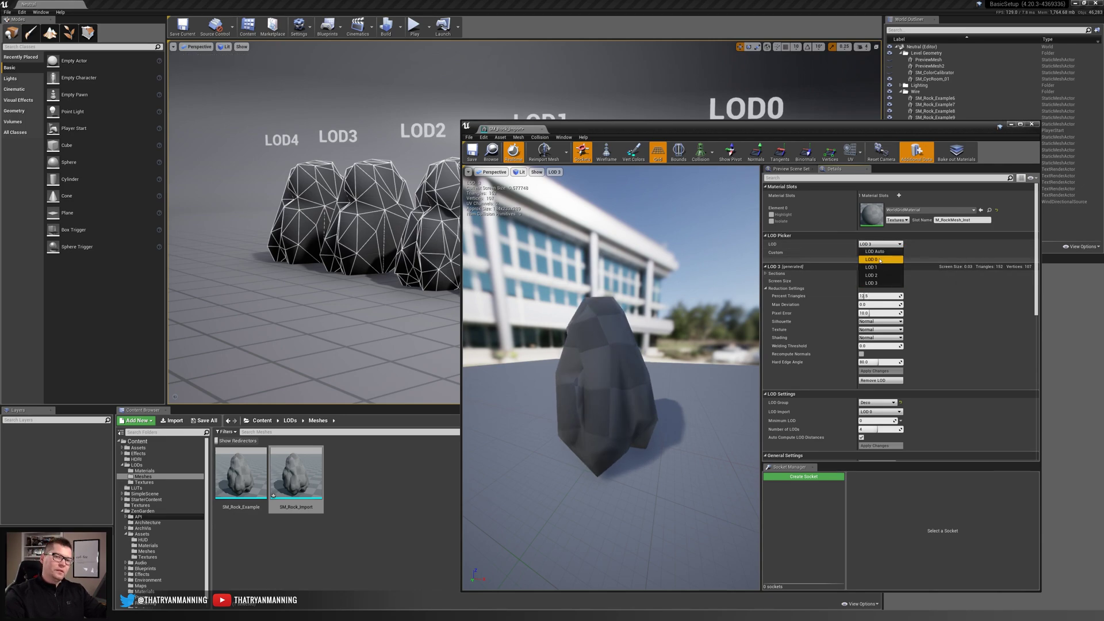
left_click(875, 252)
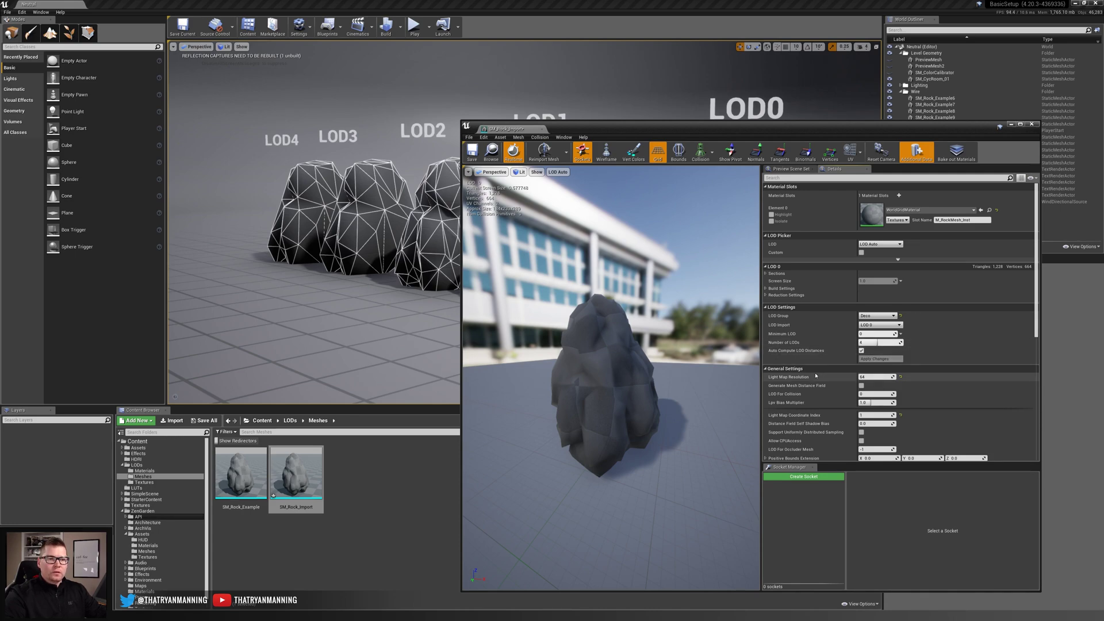
Step: Expand the LOD 0 reduction and build settings and make the mesh editor taller
left_click(766, 295)
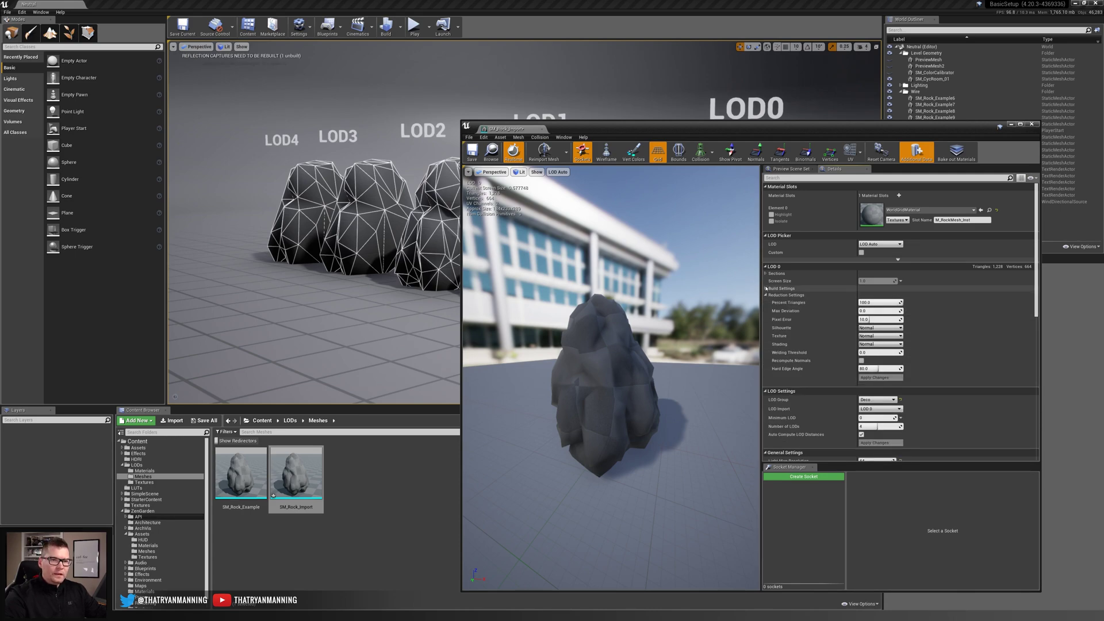
left_click(766, 288)
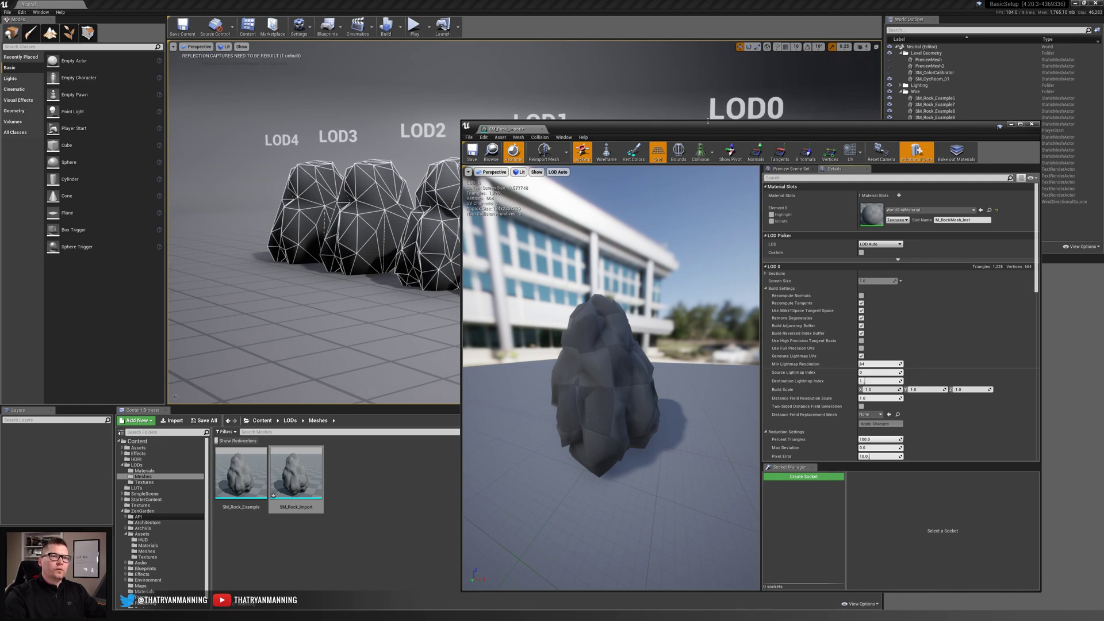
left_click_drag(708, 121, 706, 20)
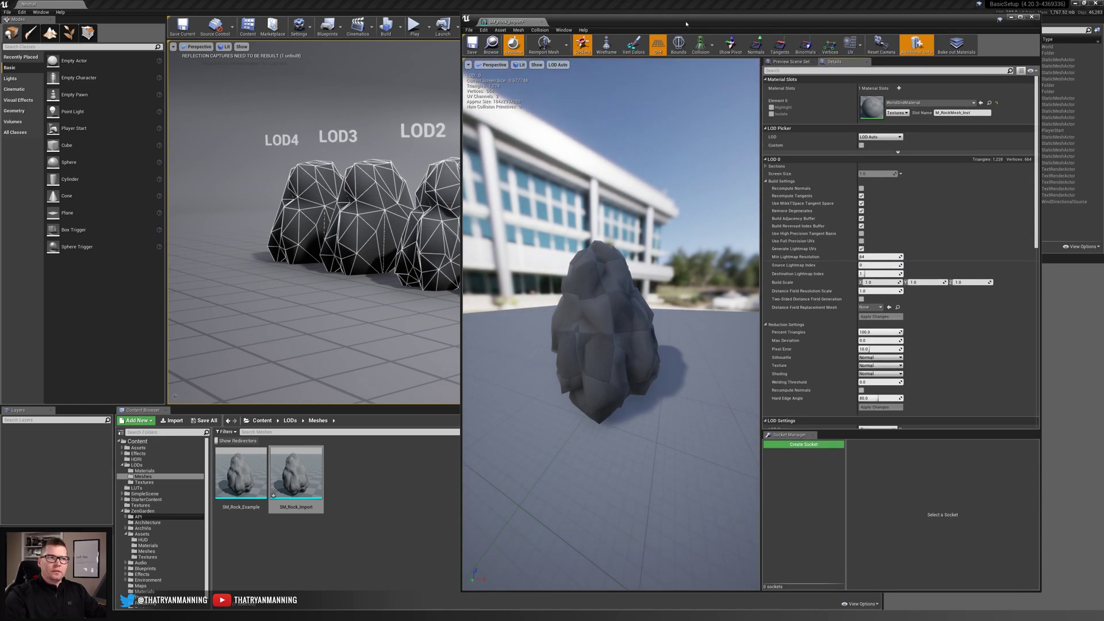
Step: Reopen SM_Rock_Import and compare the rock at LOD 1 and LOD 0 up close
key("alt+Tab")
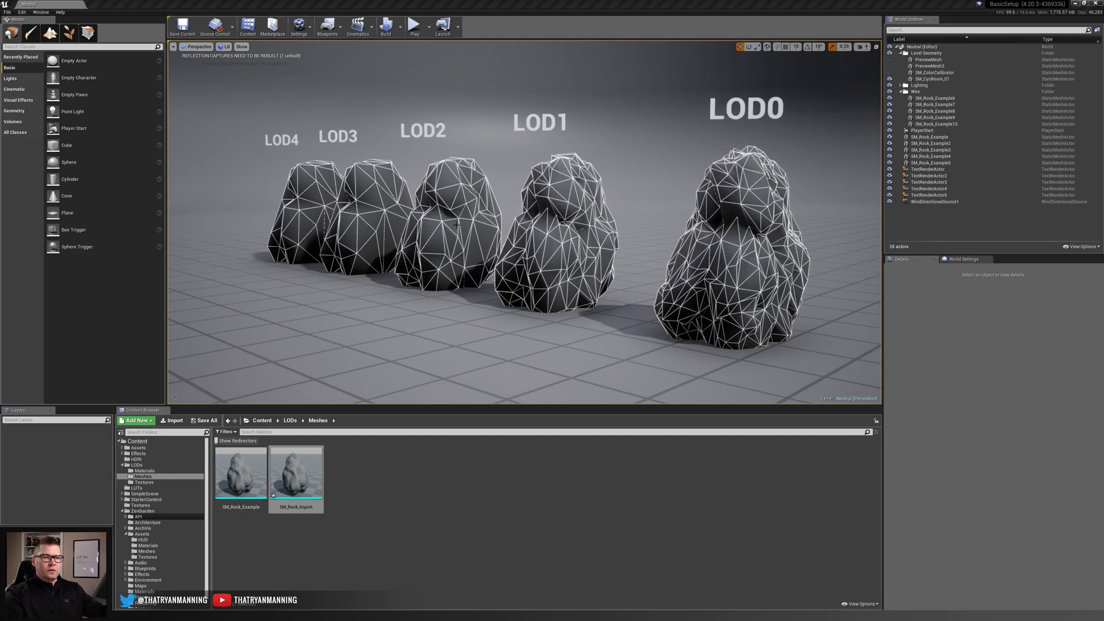
double_click(296, 475)
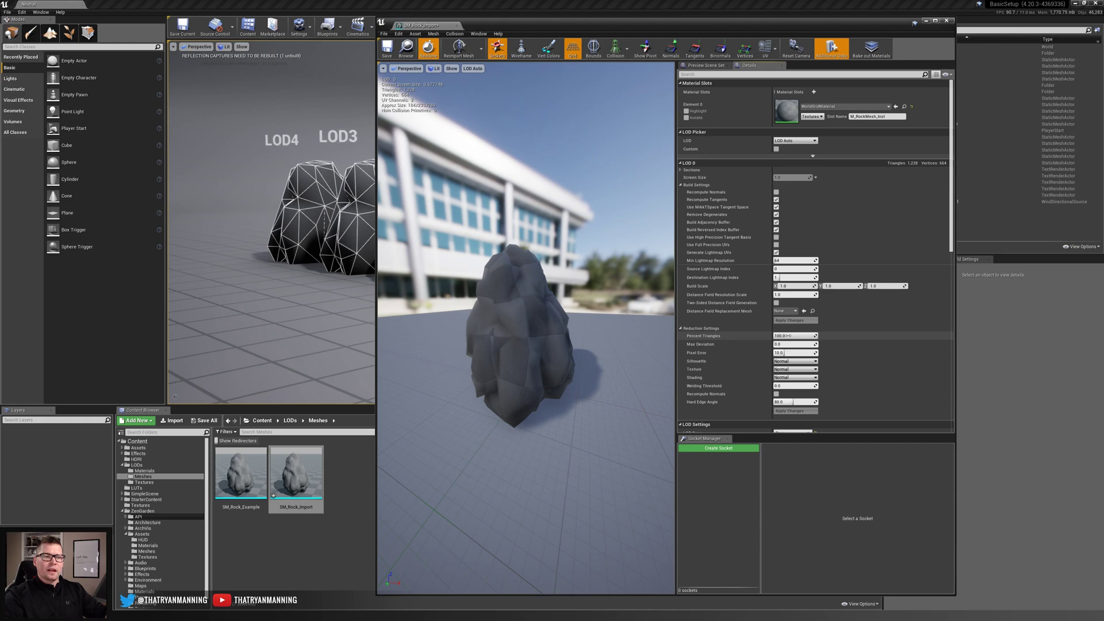
left_click(795, 140)
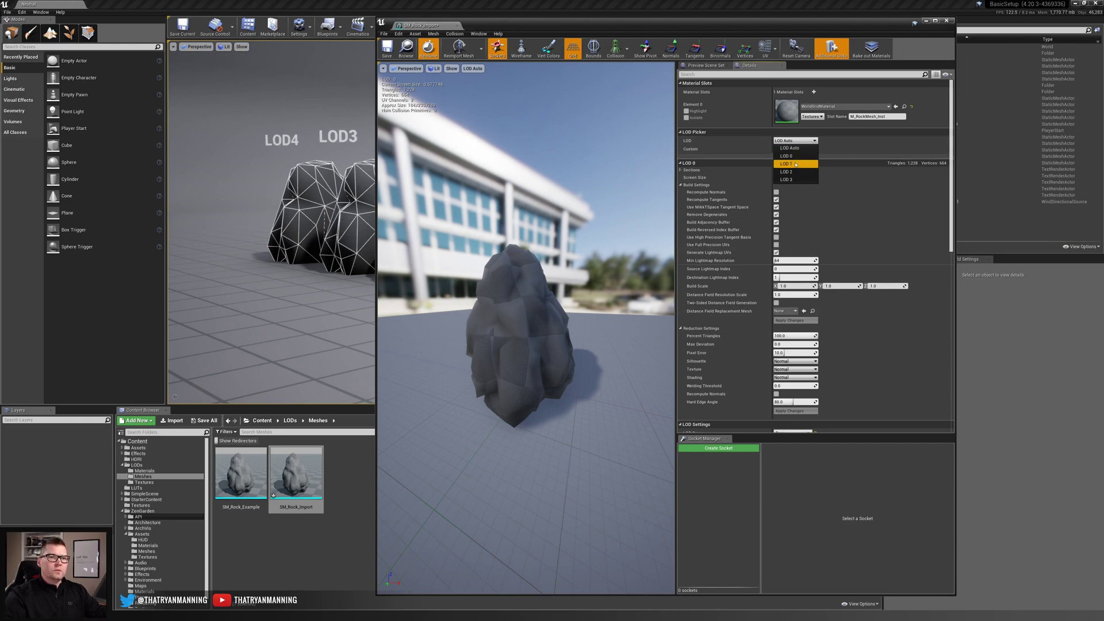
left_click(796, 164)
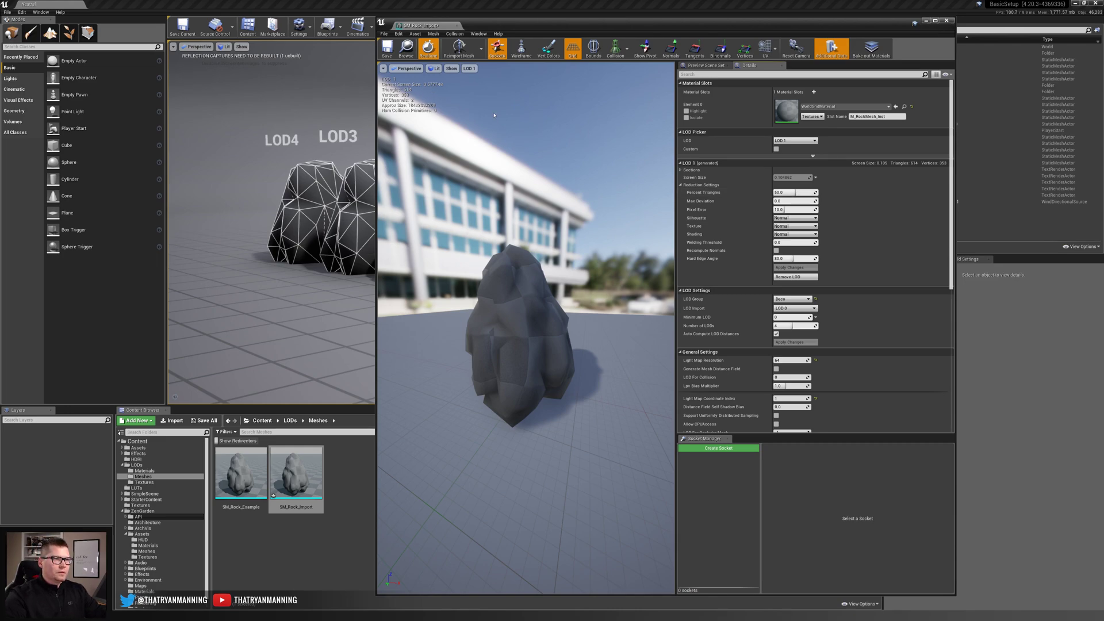
left_click_drag(494, 115, 399, 89)
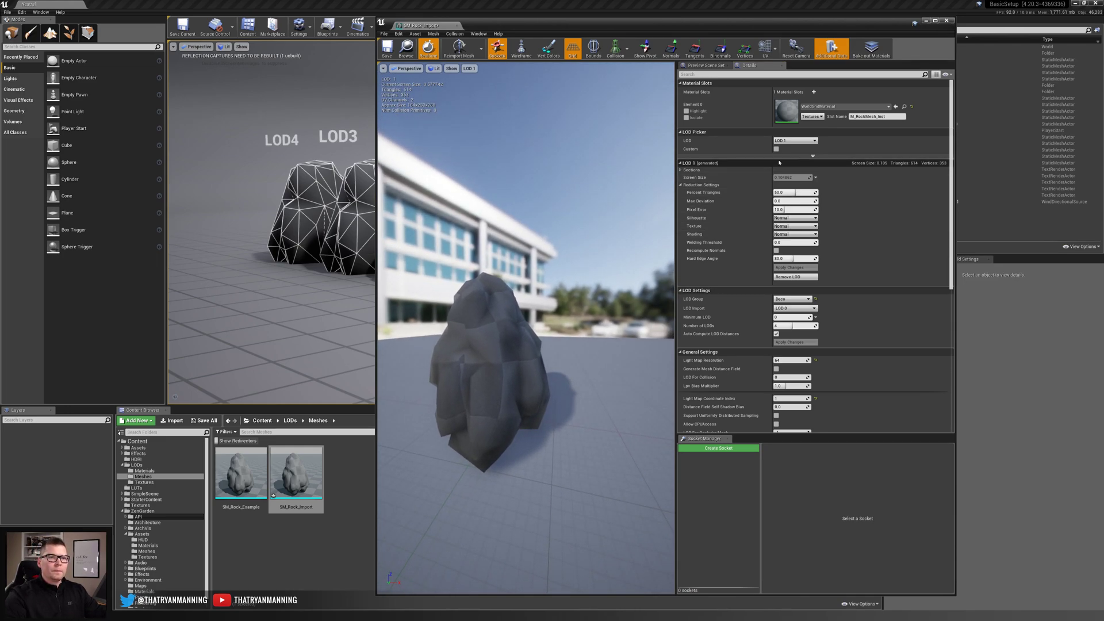
left_click(795, 141)
left_click(793, 157)
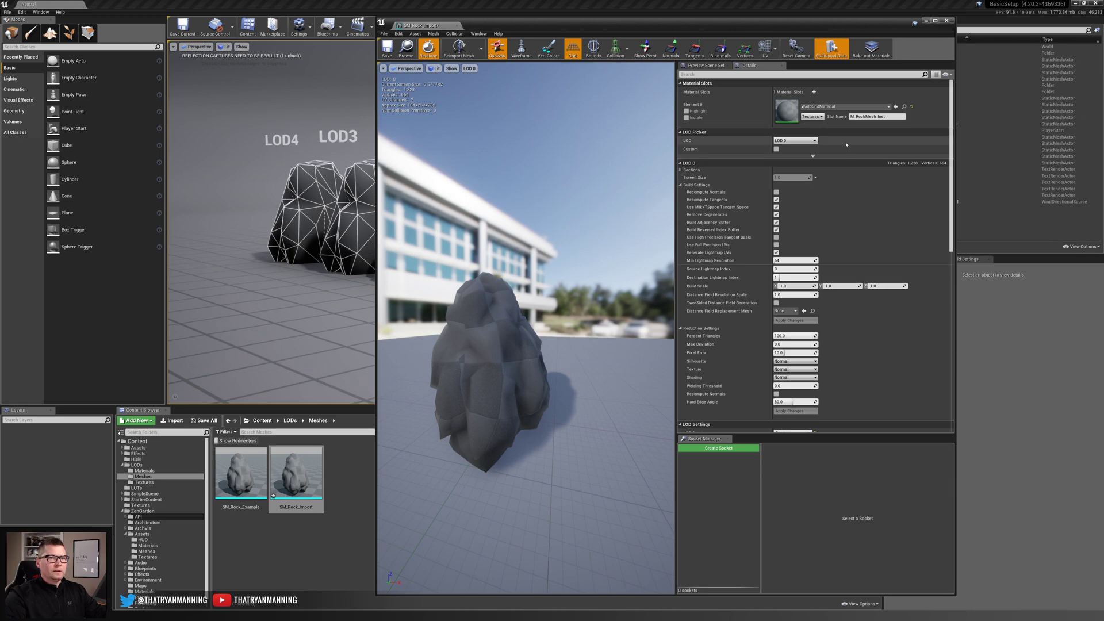
left_click(796, 140)
left_click(792, 165)
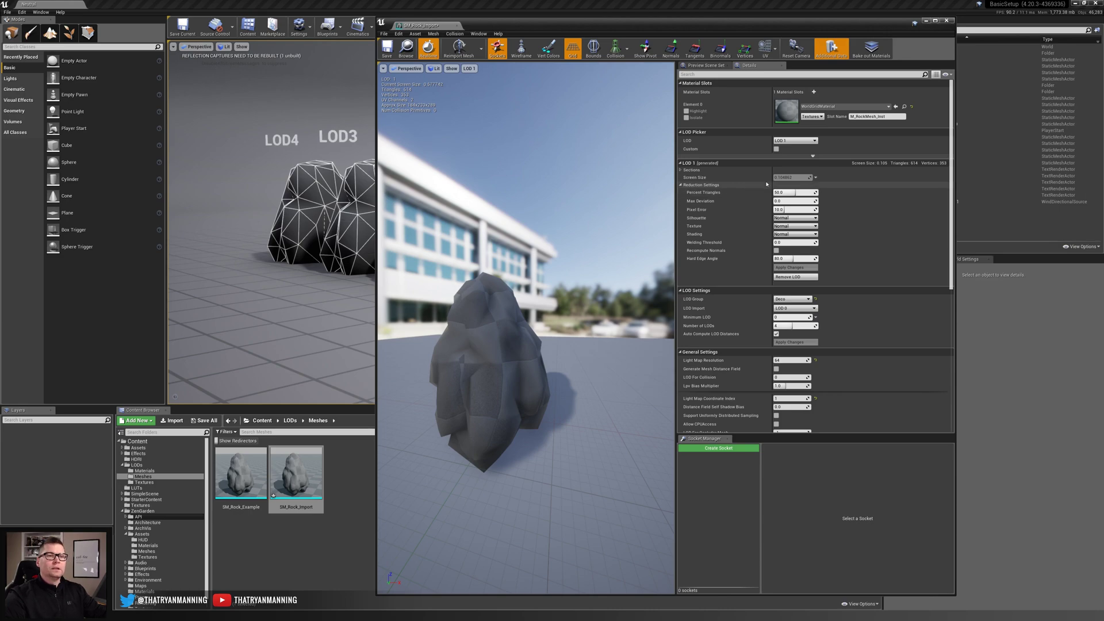
Step: Switch the preview between LOD 2, LOD 0 and LOD 3
left_click(795, 140)
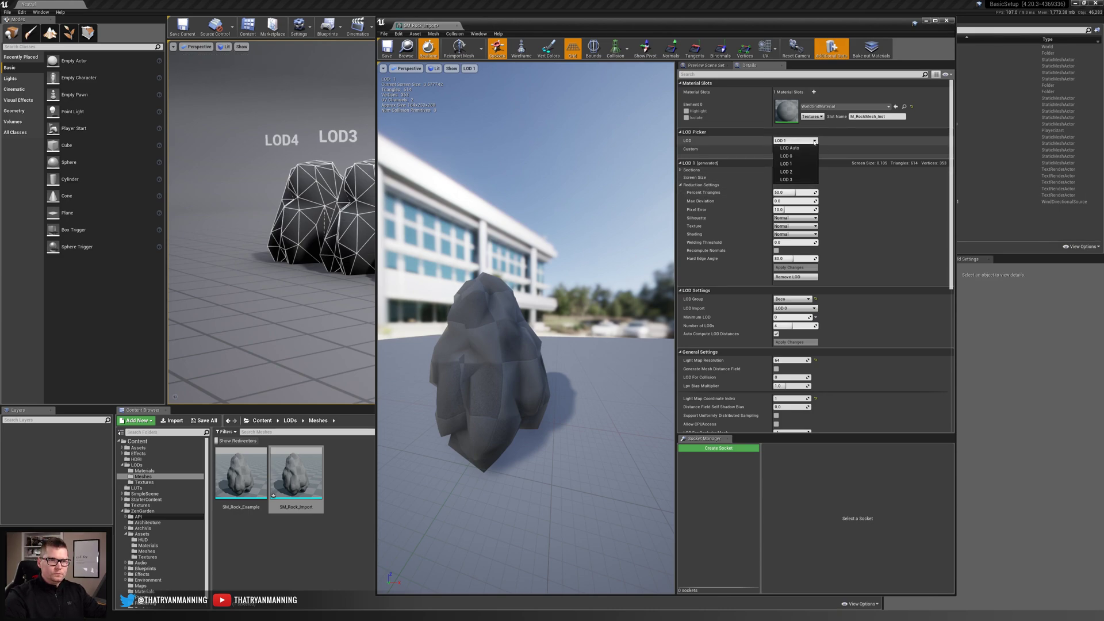
left_click(805, 172)
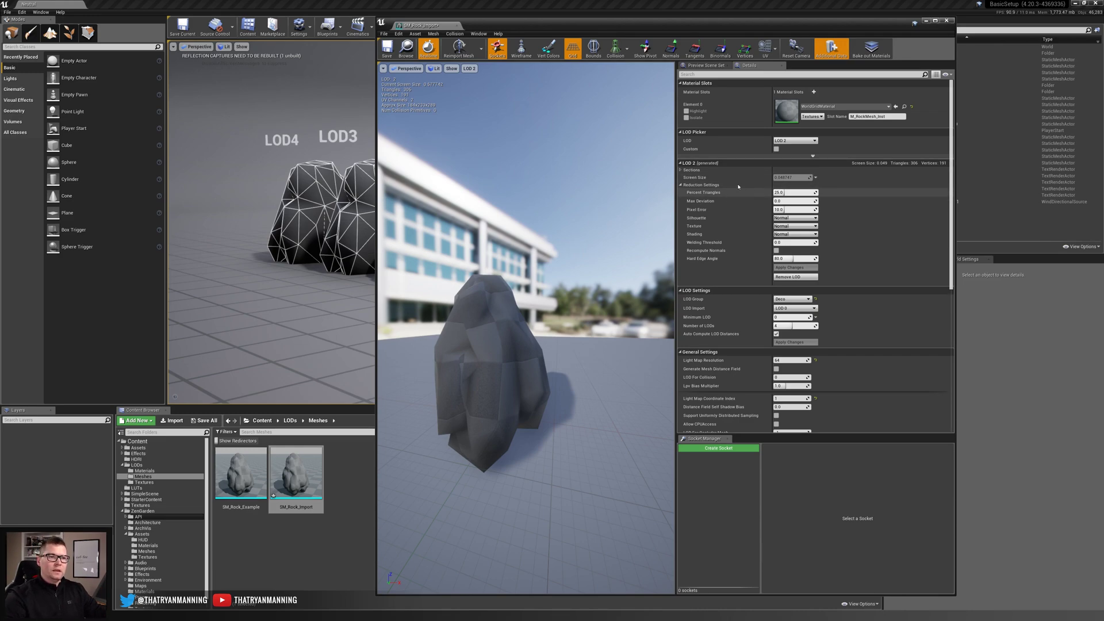
left_click(792, 140)
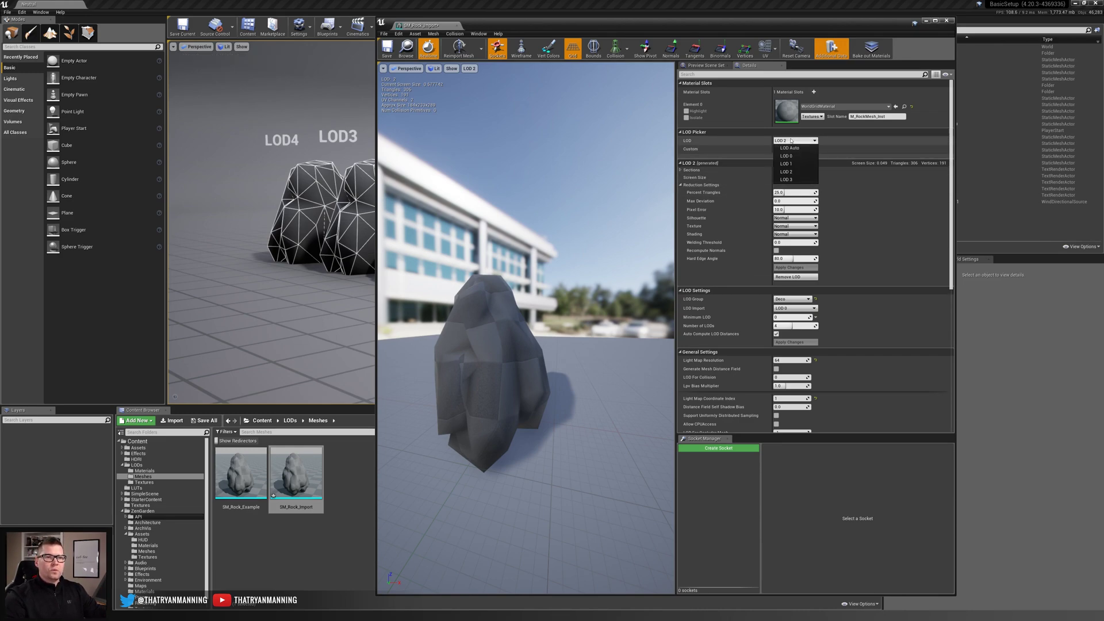
left_click(791, 172)
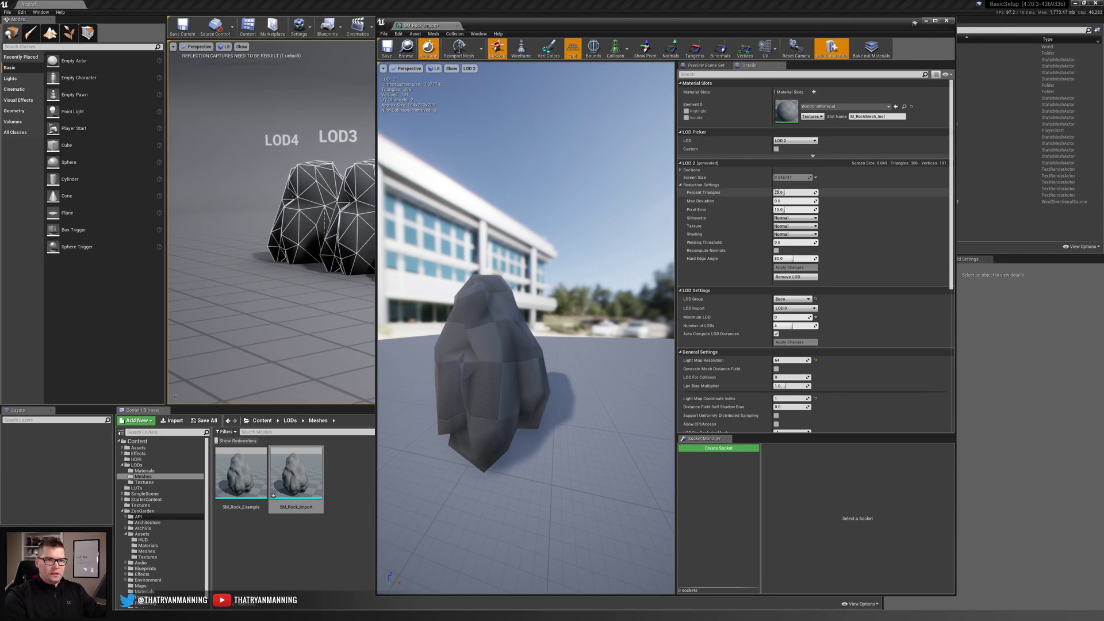
left_click(790, 140)
left_click(787, 156)
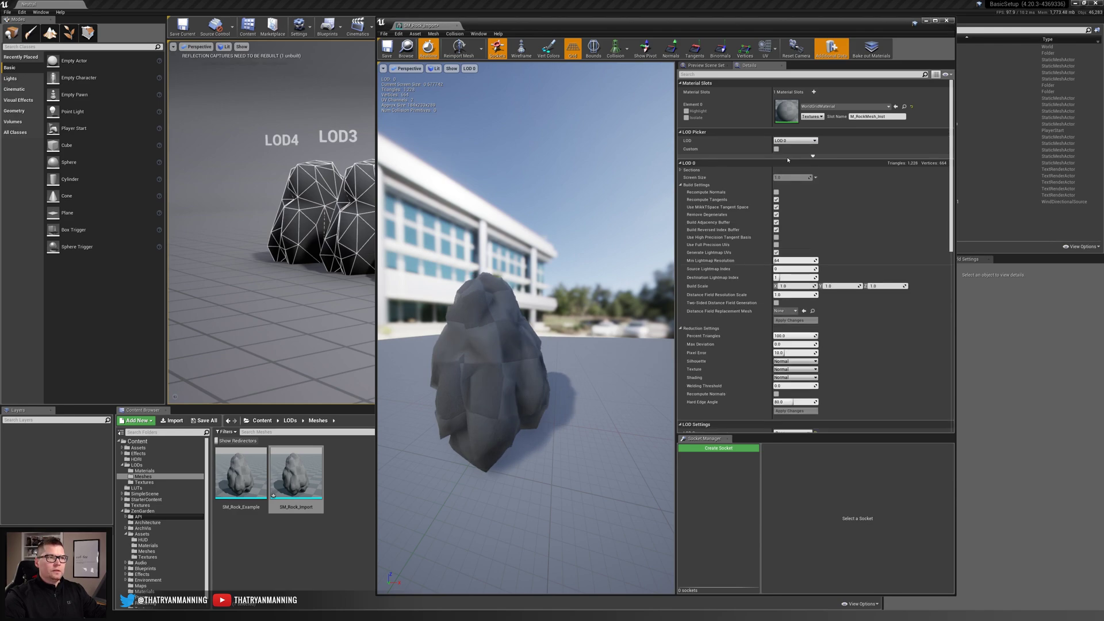
left_click(794, 141)
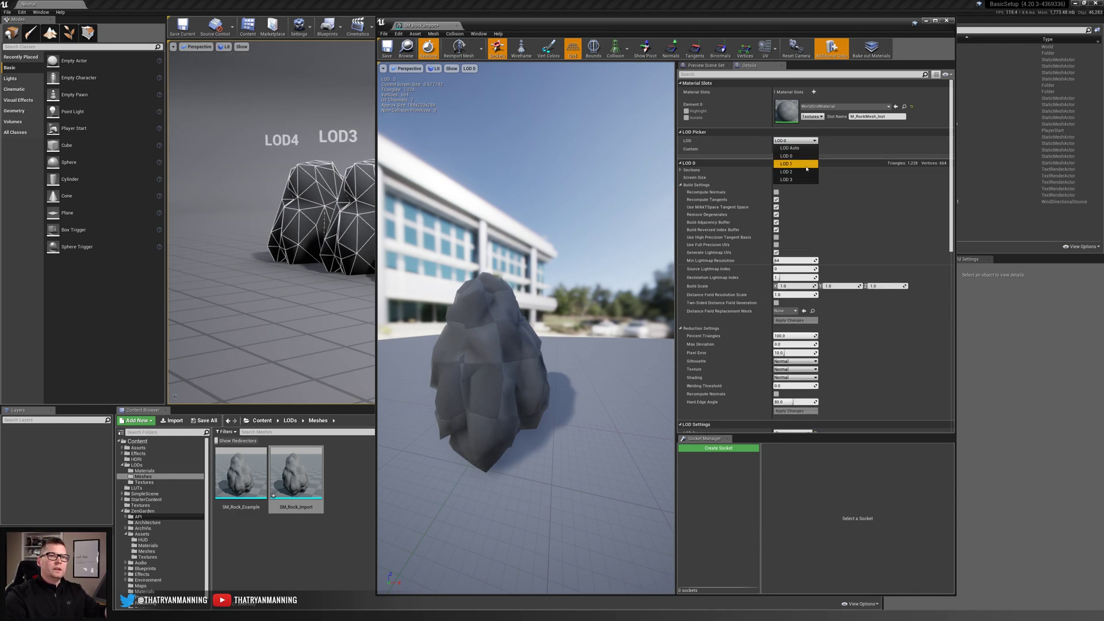
left_click(797, 171)
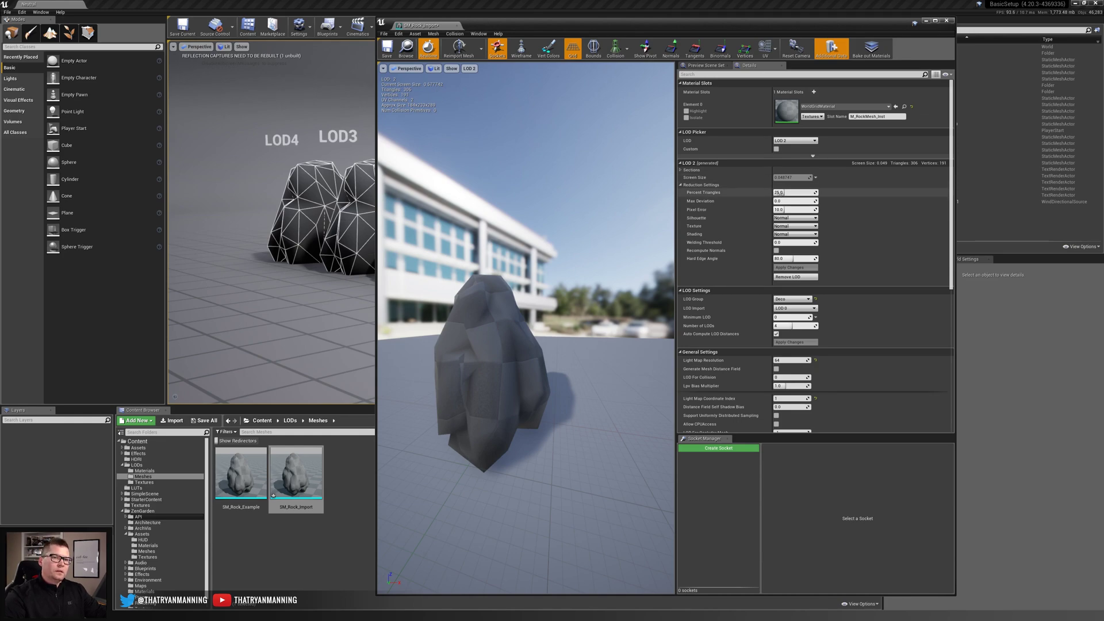
left_click(794, 140)
left_click(796, 179)
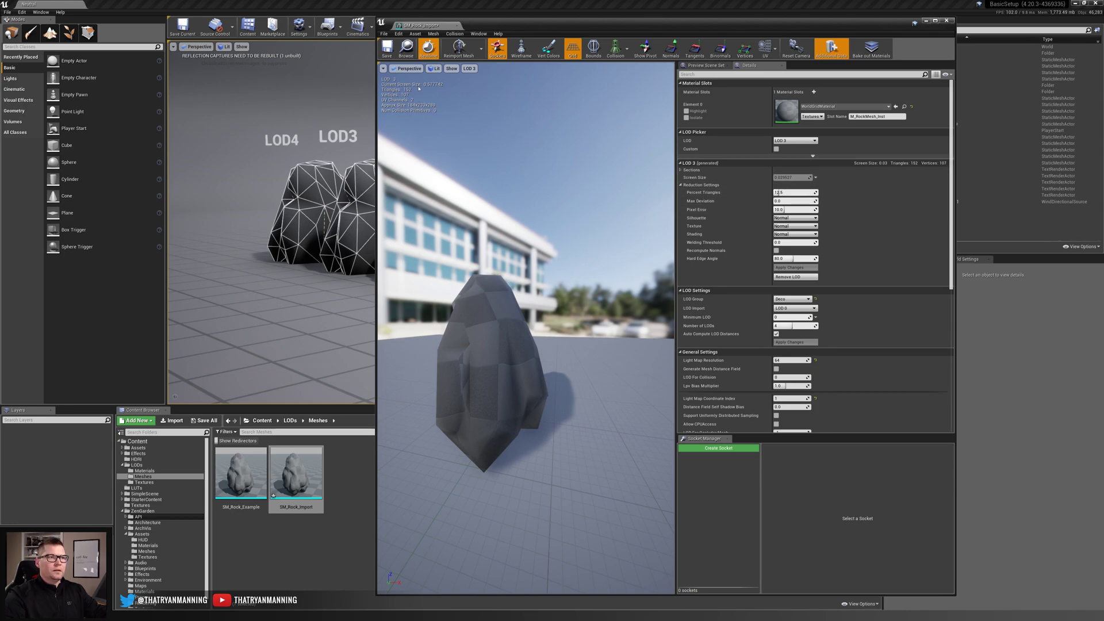
left_click(797, 140)
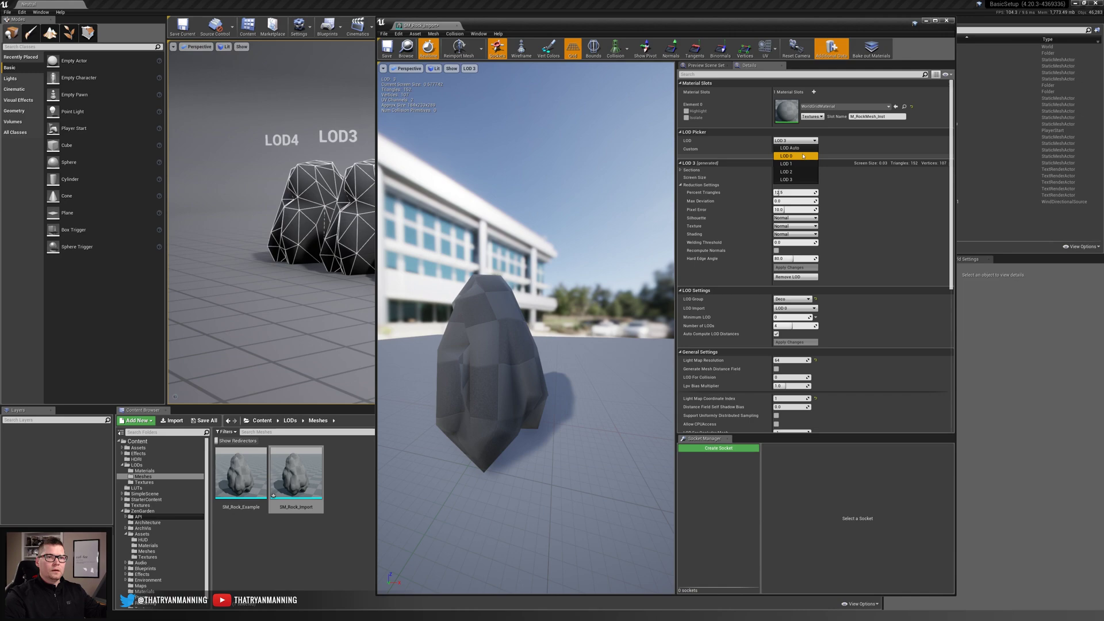
left_click(802, 142)
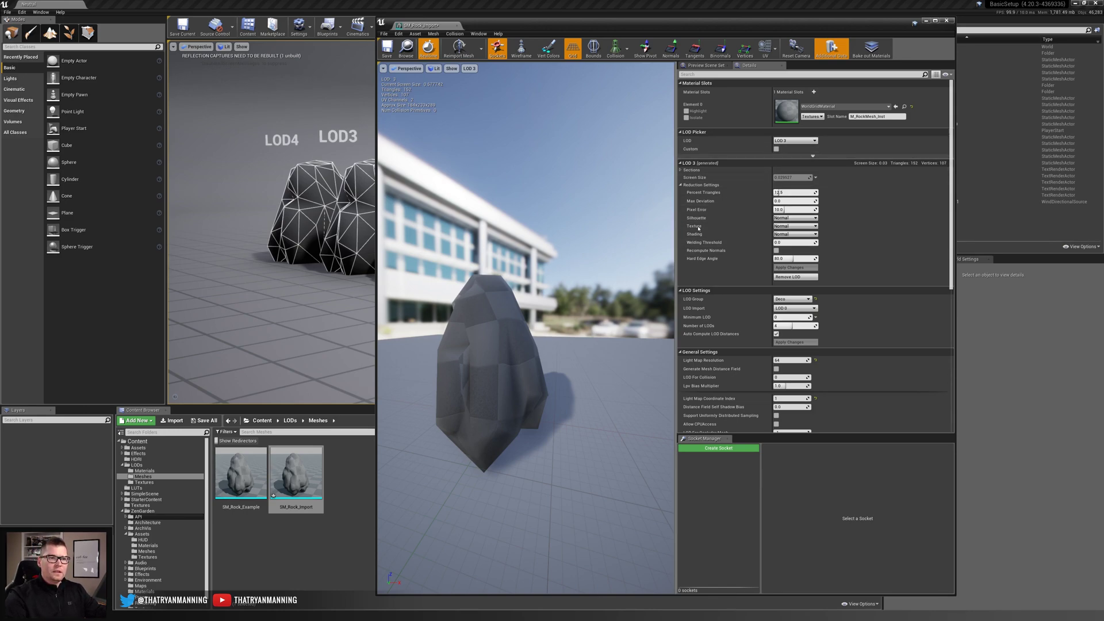
Step: Preview LOD 1 once more, end on full-detail LOD 0, and bring the level editor forward
left_click(795, 141)
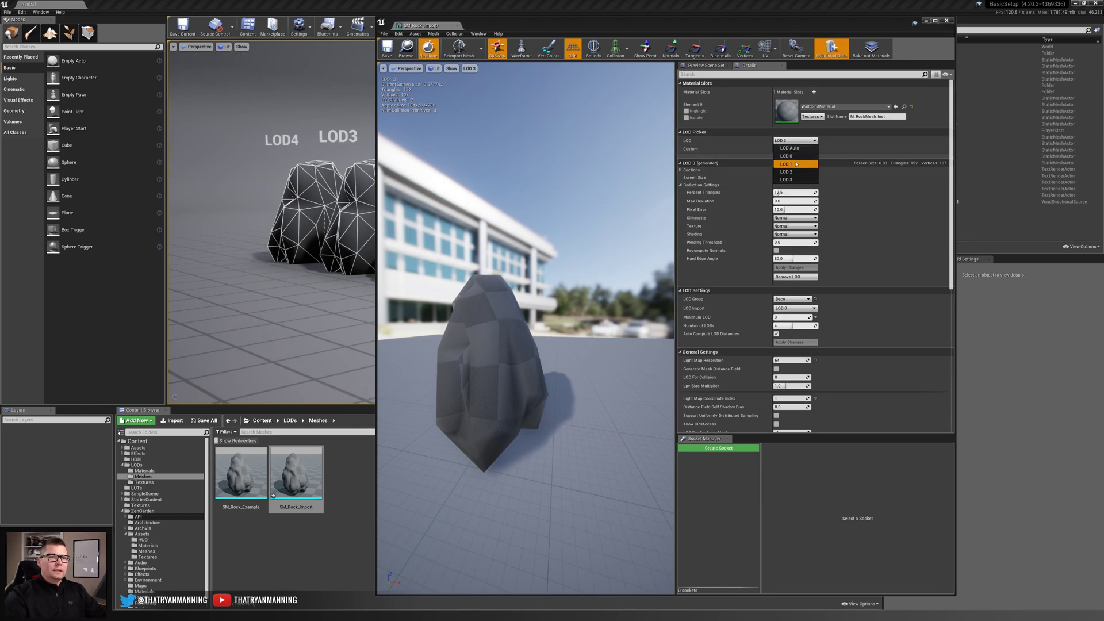
left_click(789, 161)
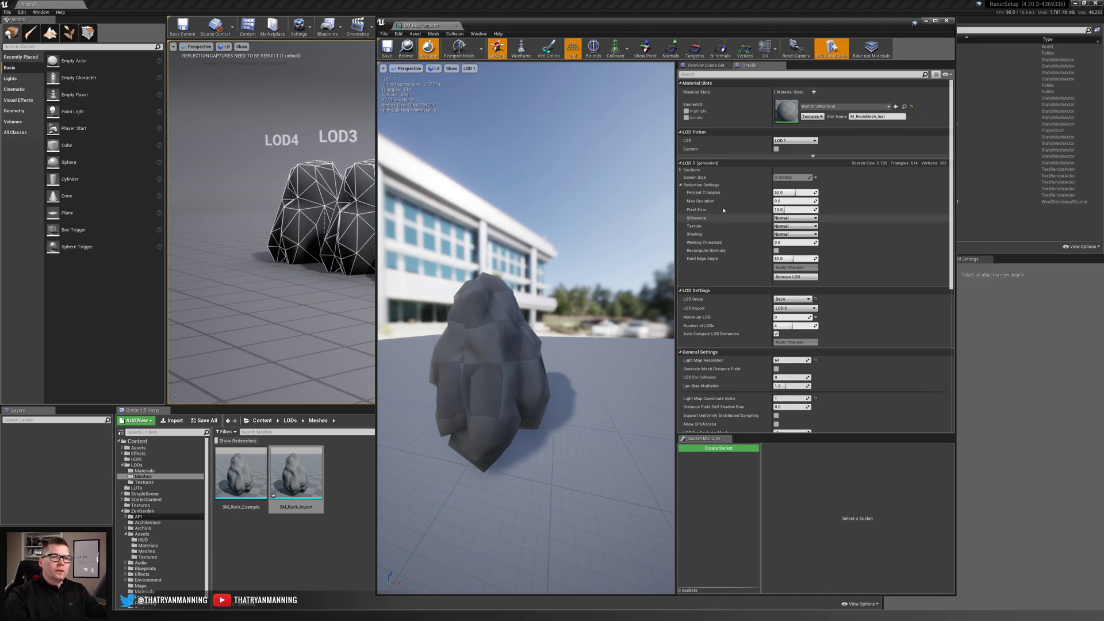
left_click(802, 141)
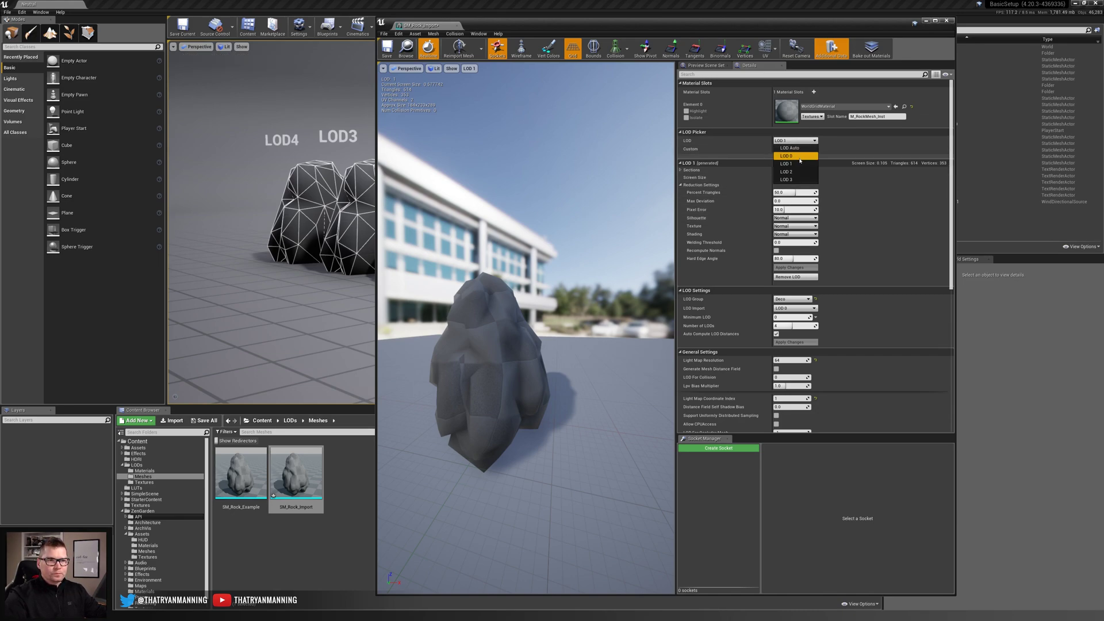
left_click(786, 156)
left_click(947, 21)
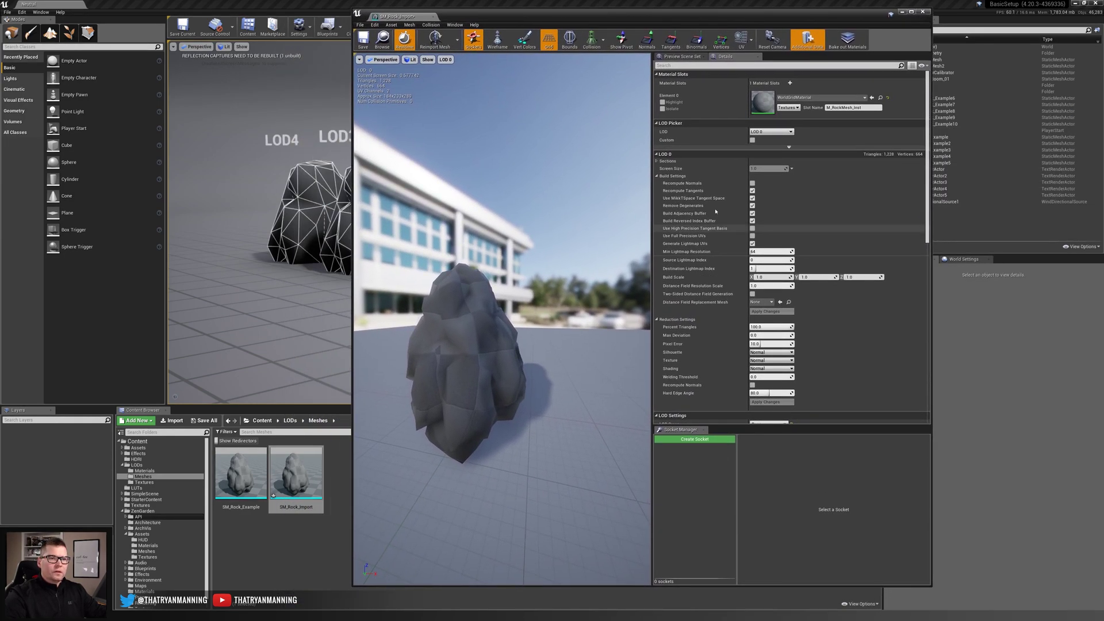
scroll(748, 273, "down", 1)
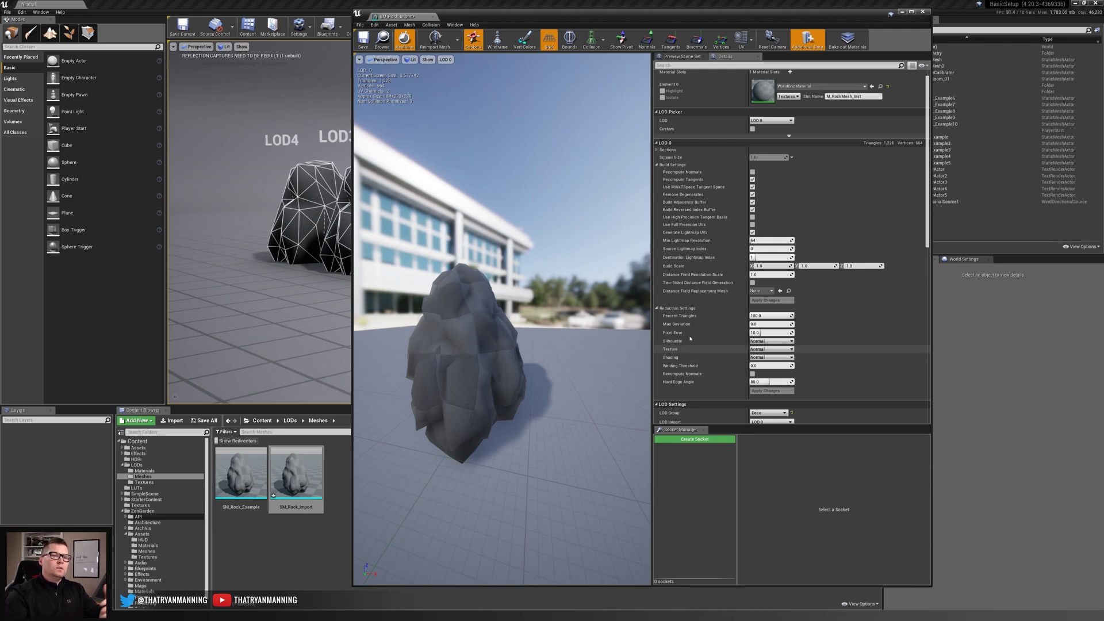
left_click(788, 343)
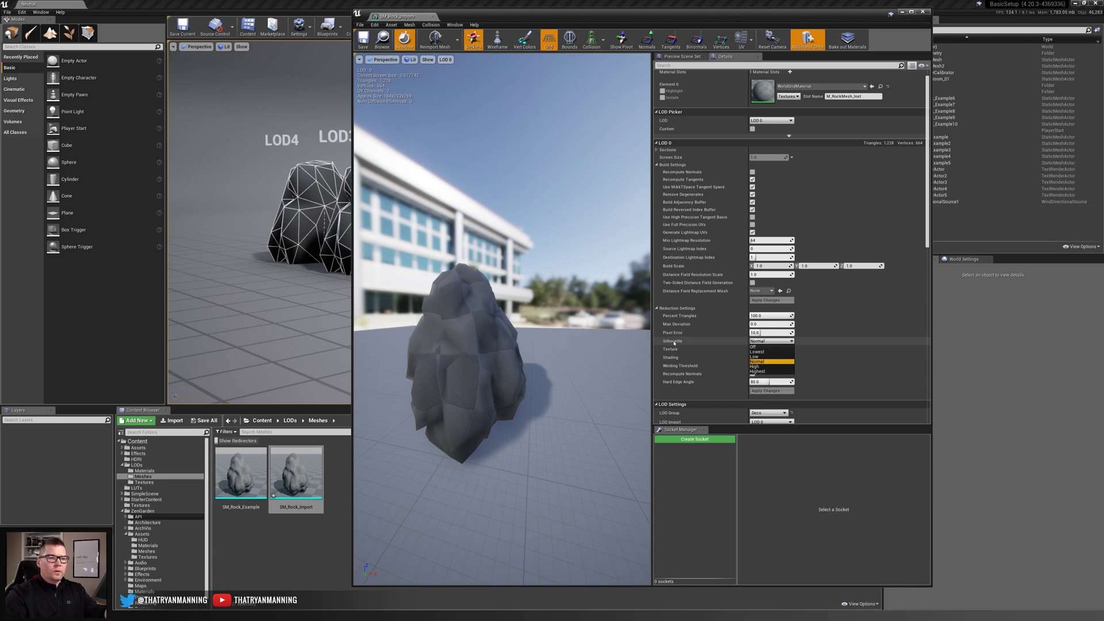
left_click(791, 341)
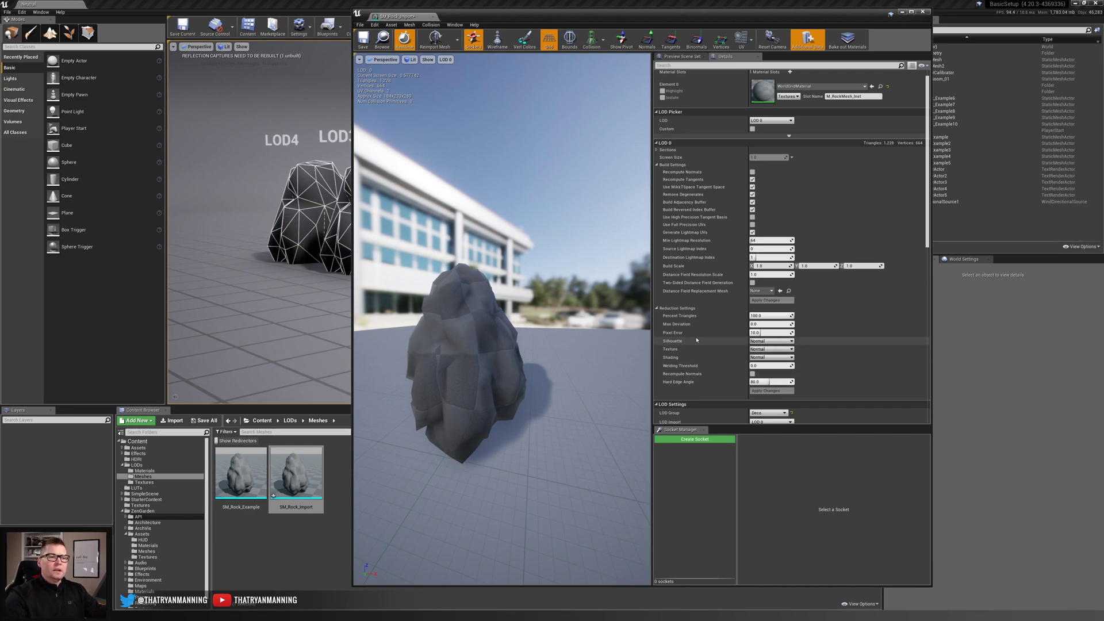
left_click(790, 343)
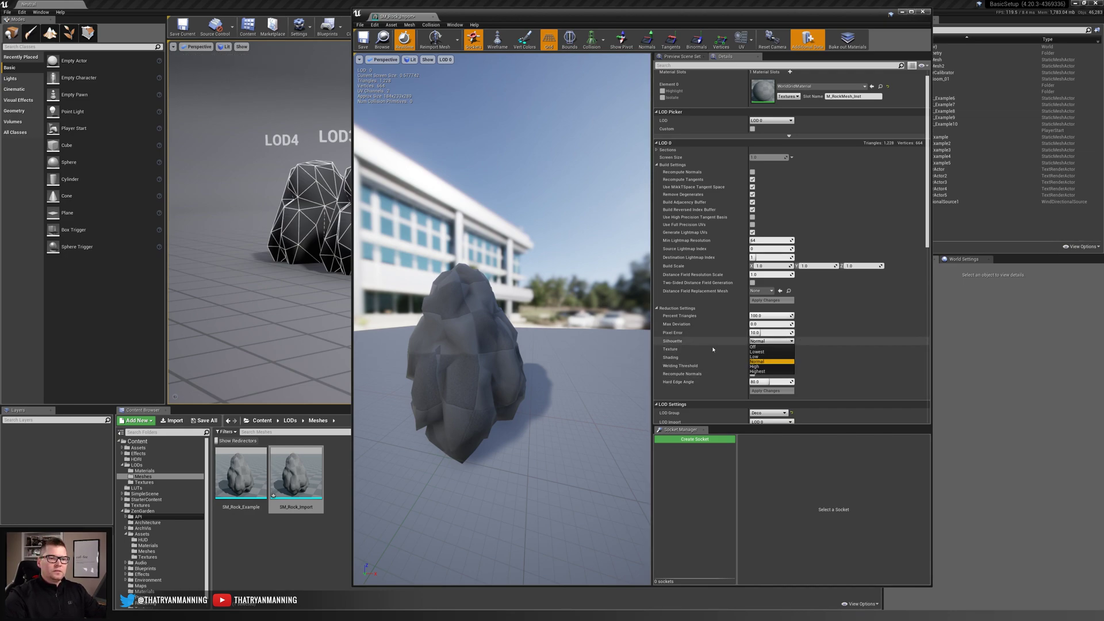
left_click(791, 341)
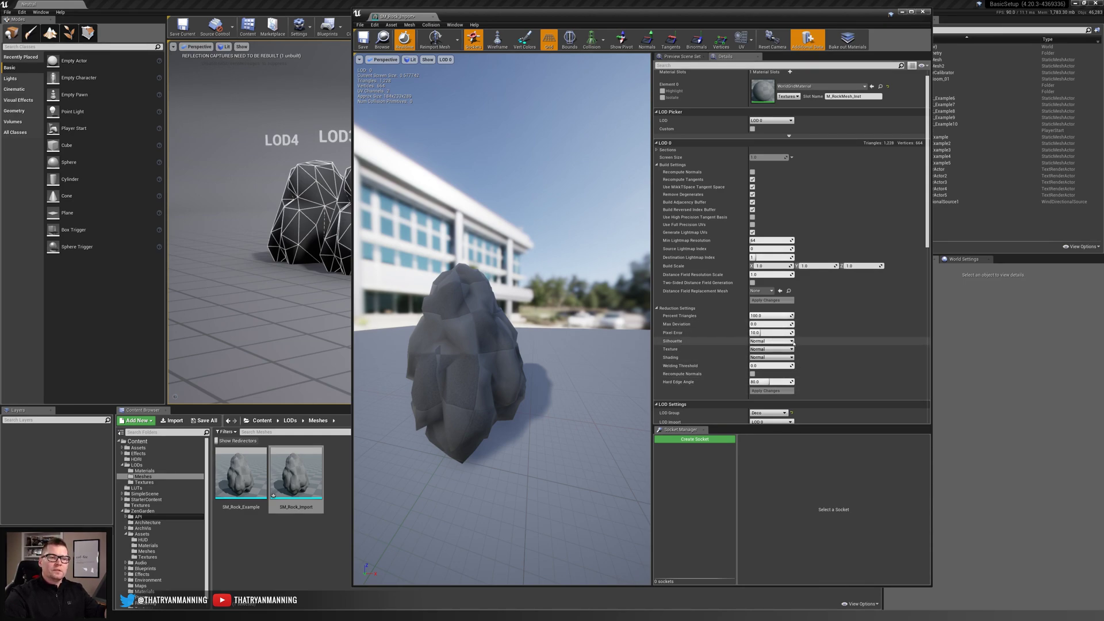
scroll(713, 374, "down", 2)
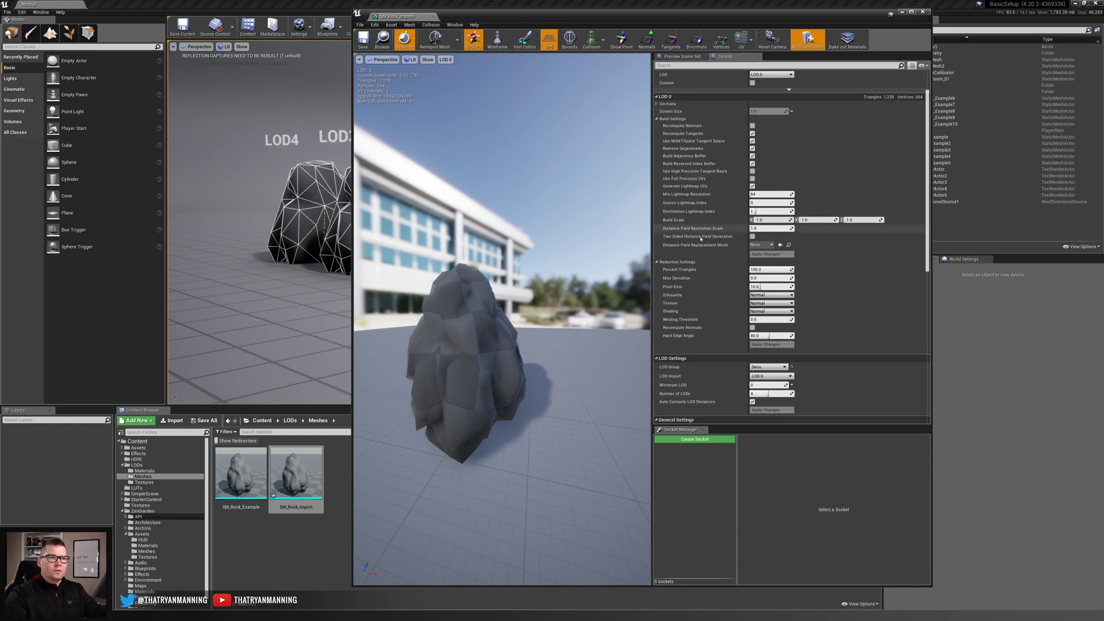
Step: Review the available LOD groups in LOD Settings without changing the selection
scroll(747, 215, "up", 3)
scroll(760, 271, "down", 5)
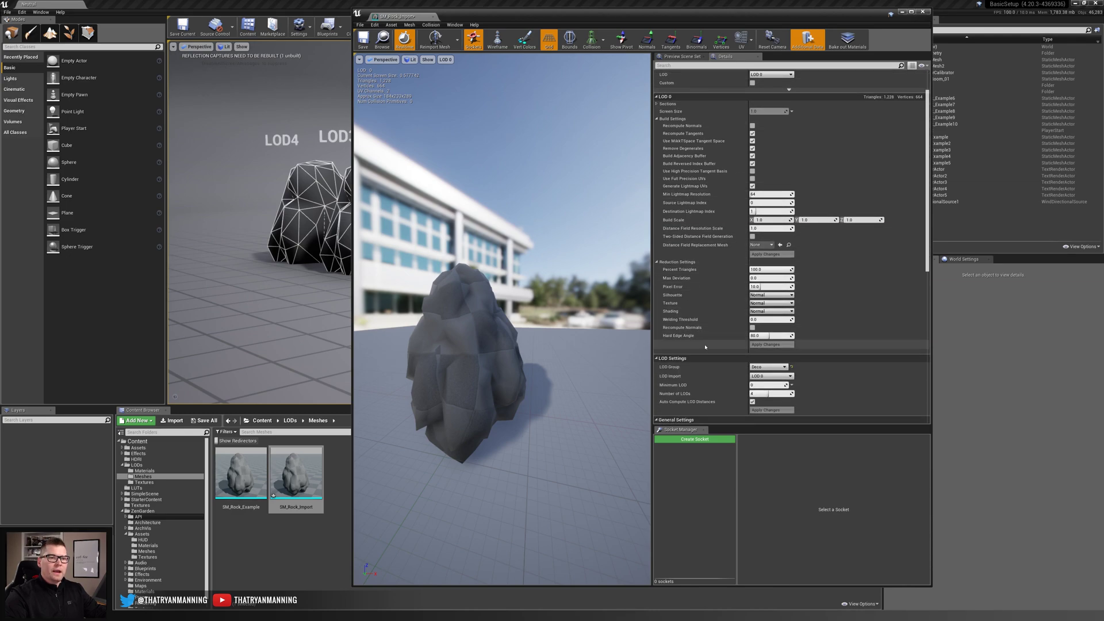
left_click(768, 309)
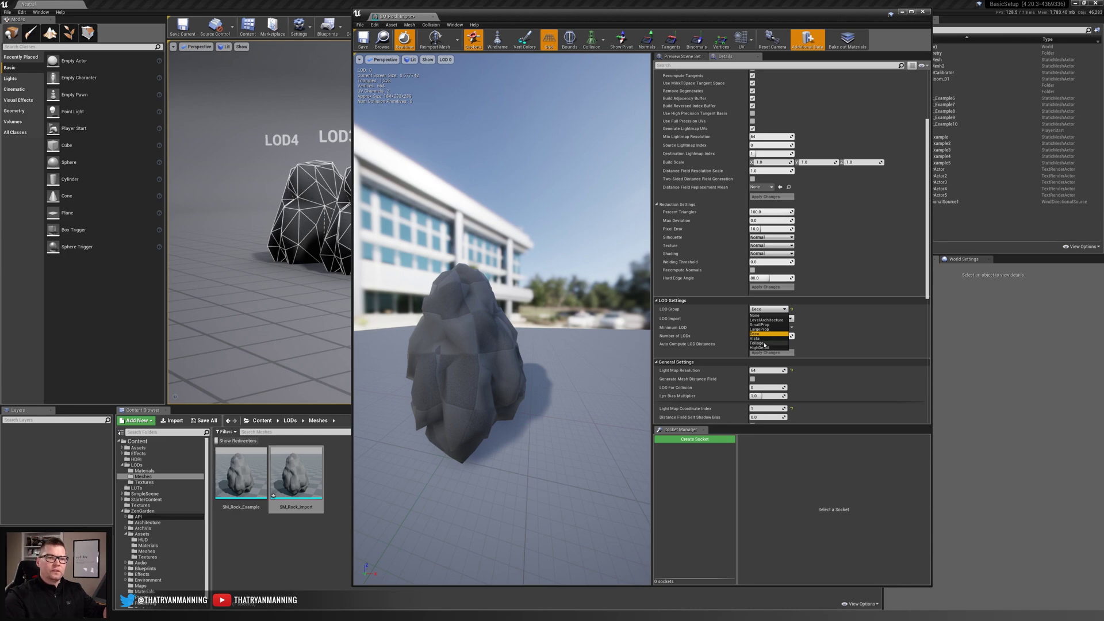
left_click(672, 295)
Step: Preview the rock mesh at LOD 2
scroll(672, 296, "up", 3)
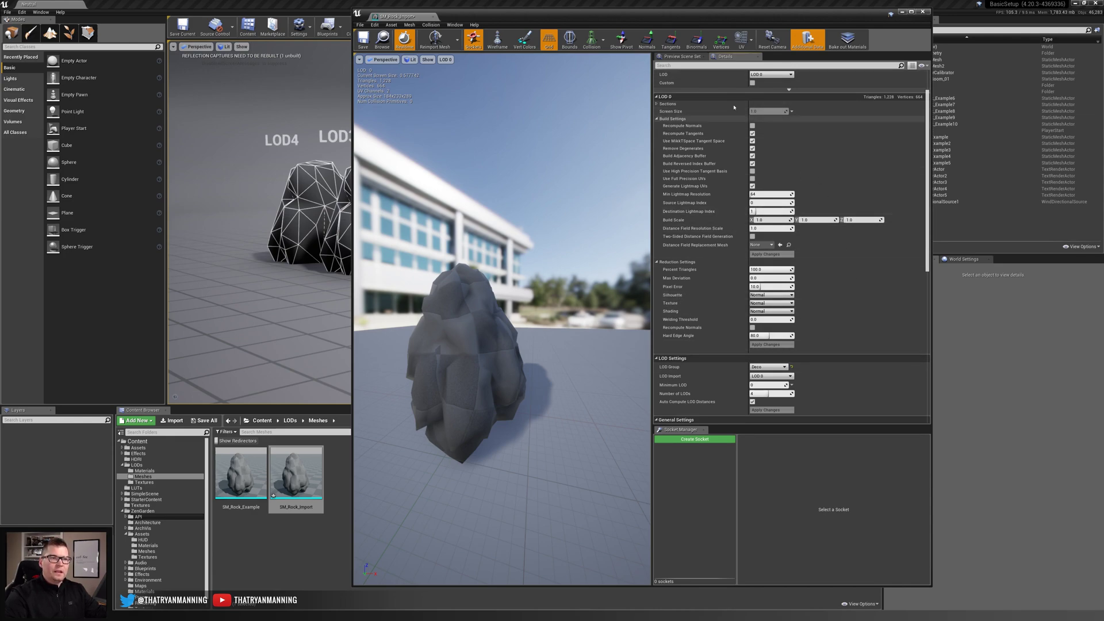
scroll(708, 224, "up", 2)
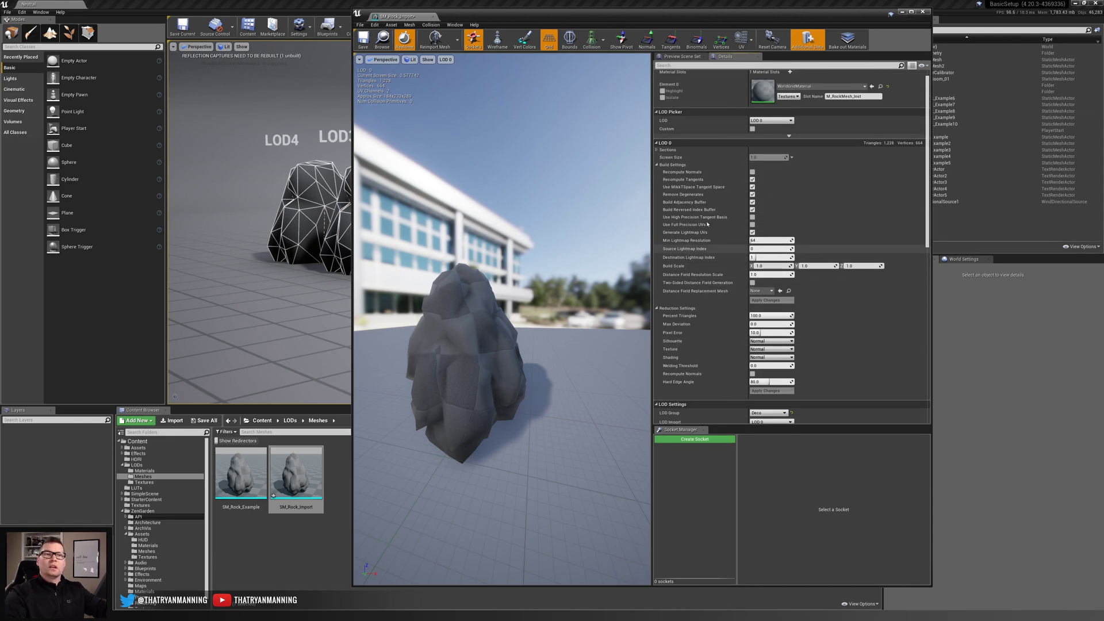
left_click(771, 120)
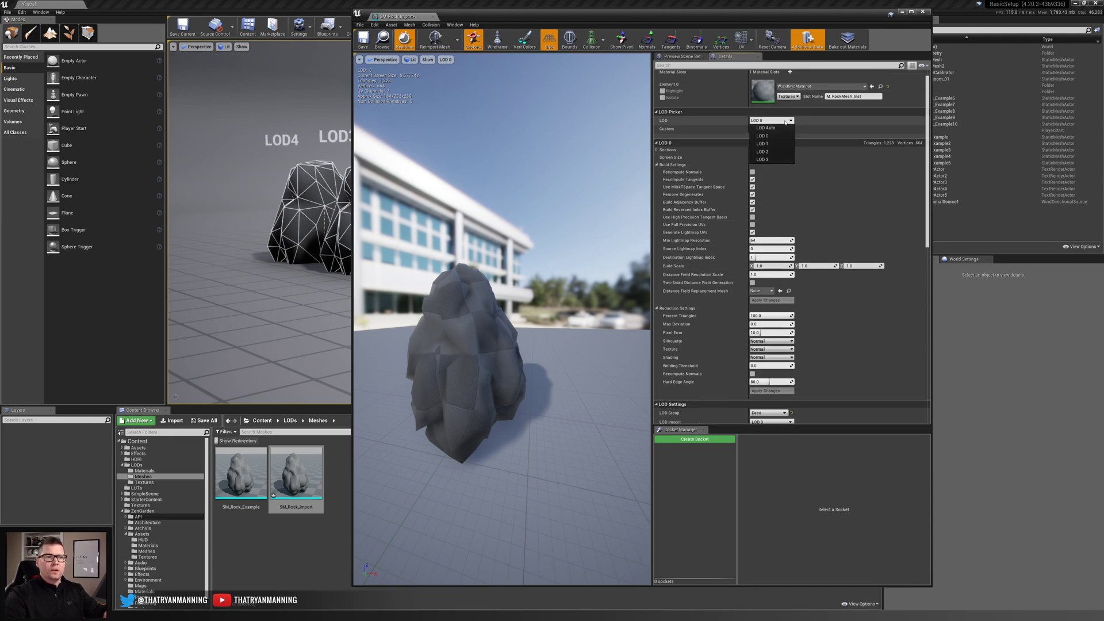
left_click(774, 151)
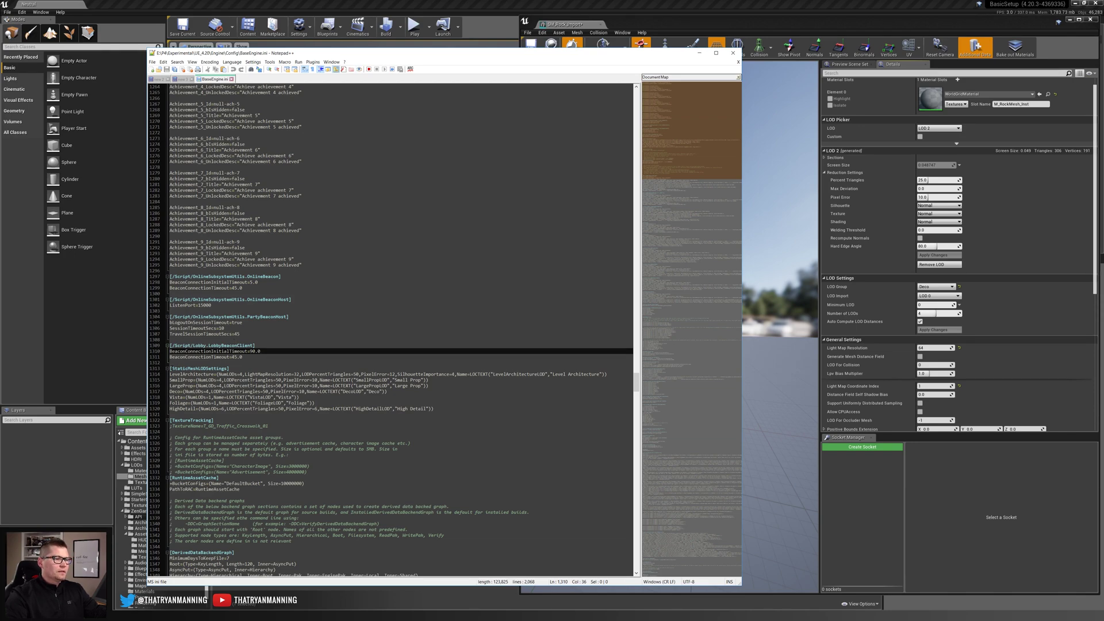
left_click_drag(173, 368, 228, 368)
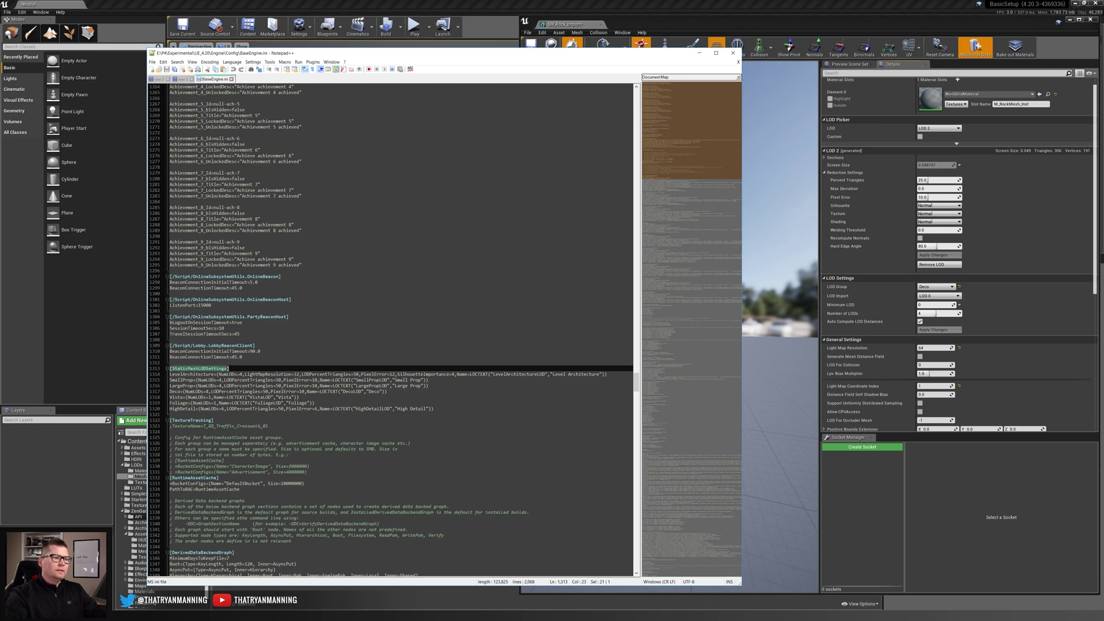
left_click(230, 369)
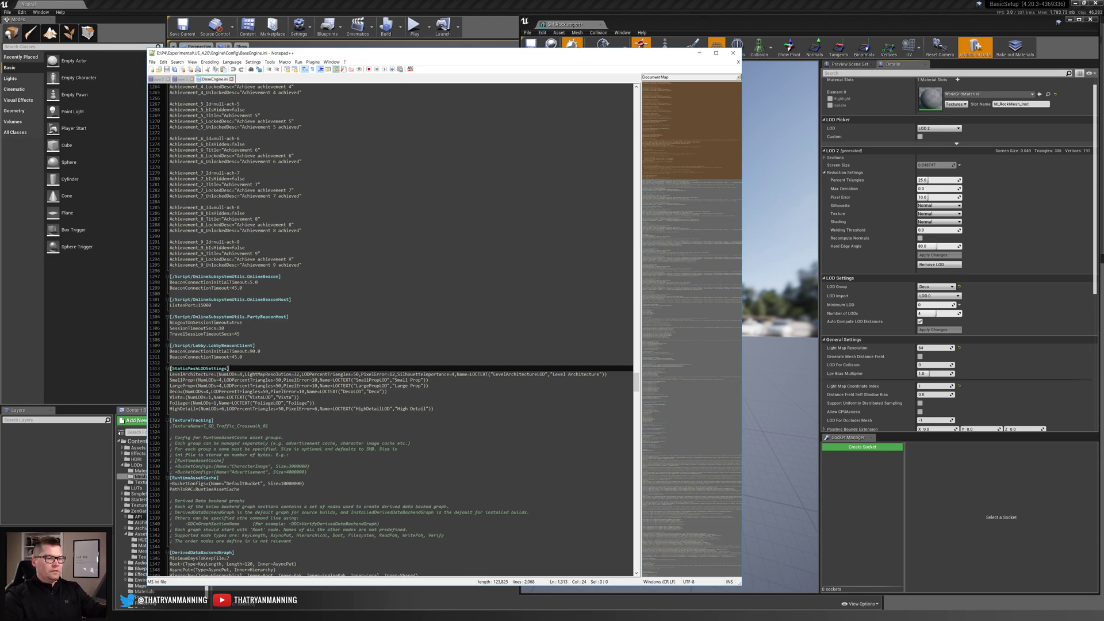
left_click(436, 409)
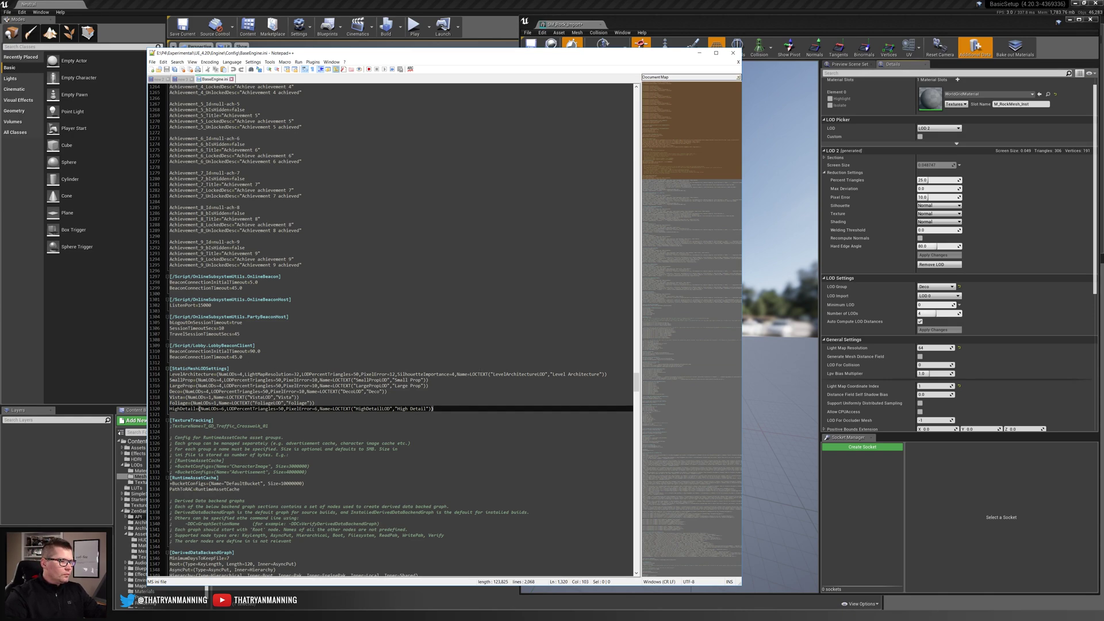
Step: Copy the LevelArchitecture line from the StaticMeshLODSettings section
left_click(609, 374)
key("Home")
key("shift+Left")
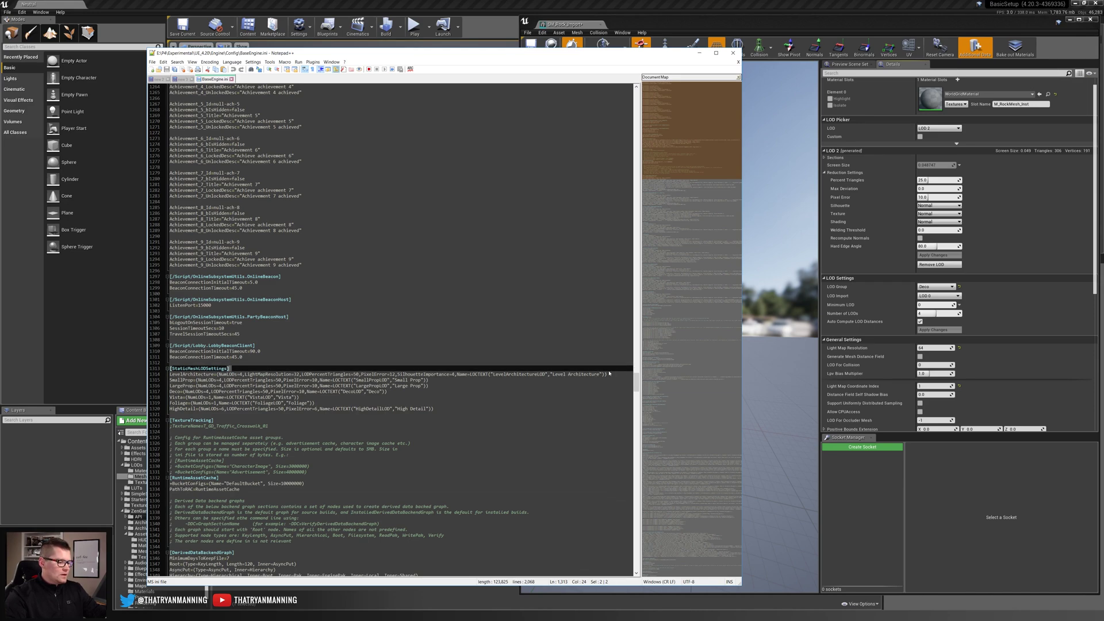
key("Down")
key("End")
key("shift+Home")
key("shift+Right")
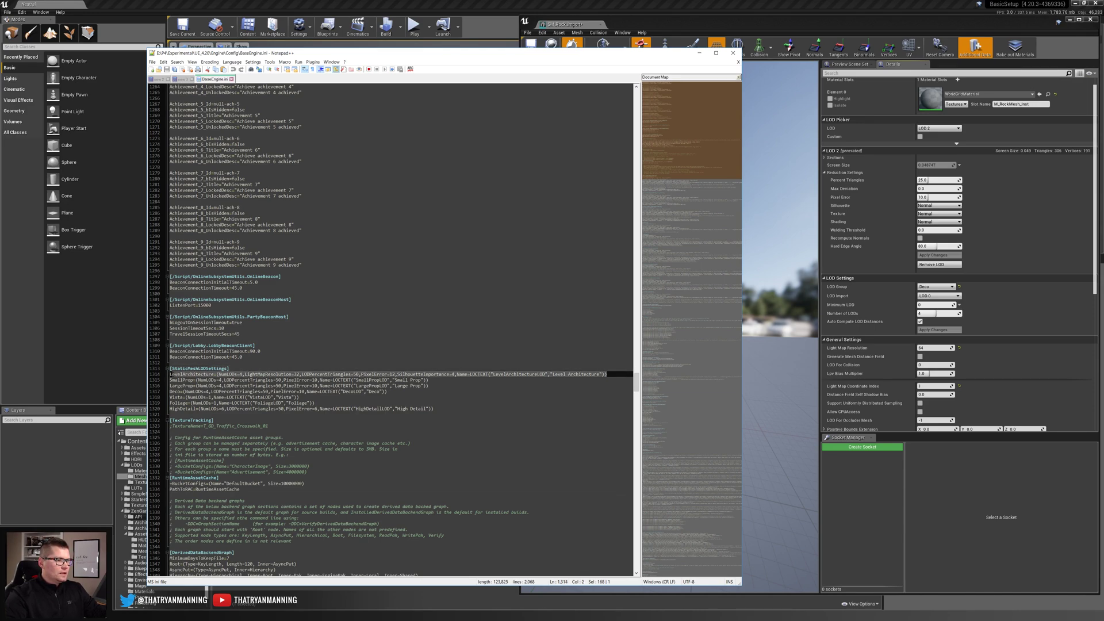
key("ctrl+c")
Step: Paste it below HighDetail, rename it TestLODGroup, and save BaseEngine.ini
left_click(439, 409)
key("Return")
key("ctrl+v")
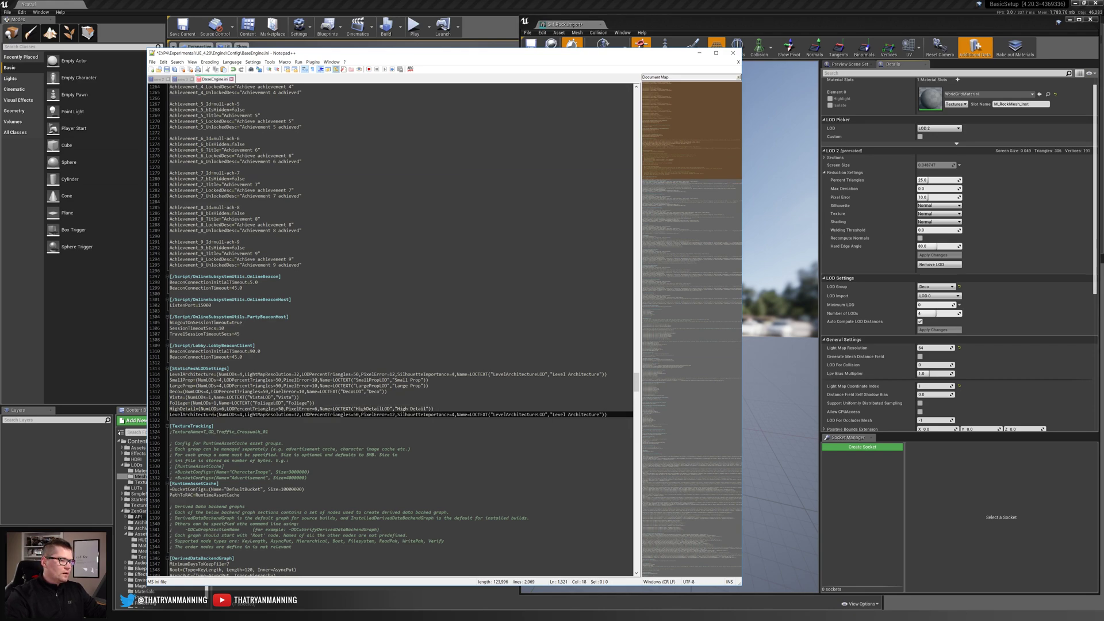
left_click_drag(214, 414, 161, 417)
type("Test")
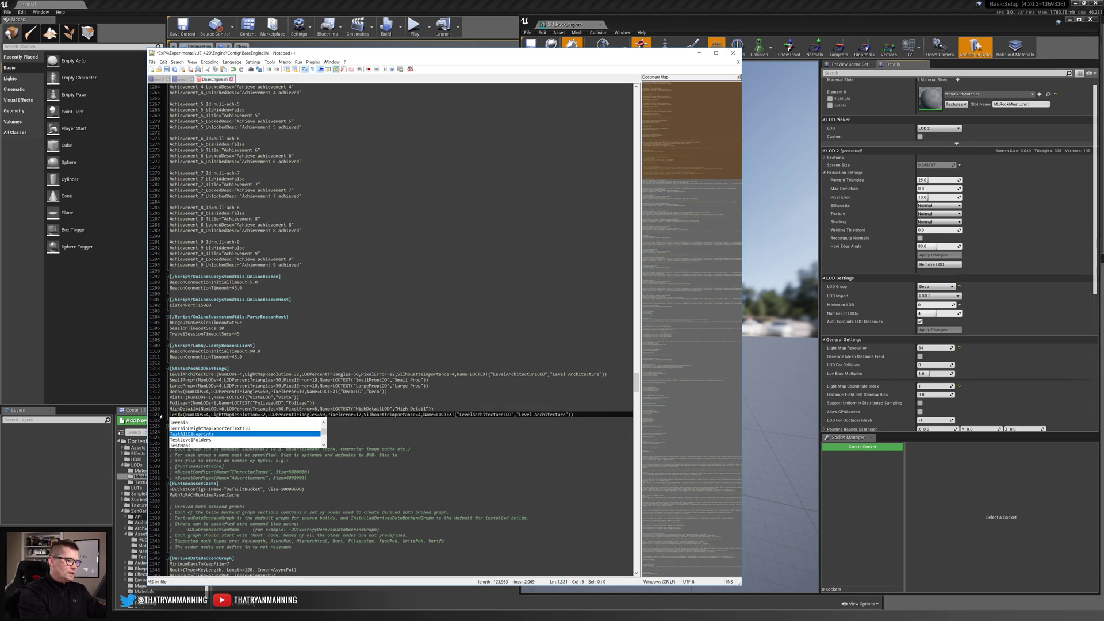
type("LODGroup")
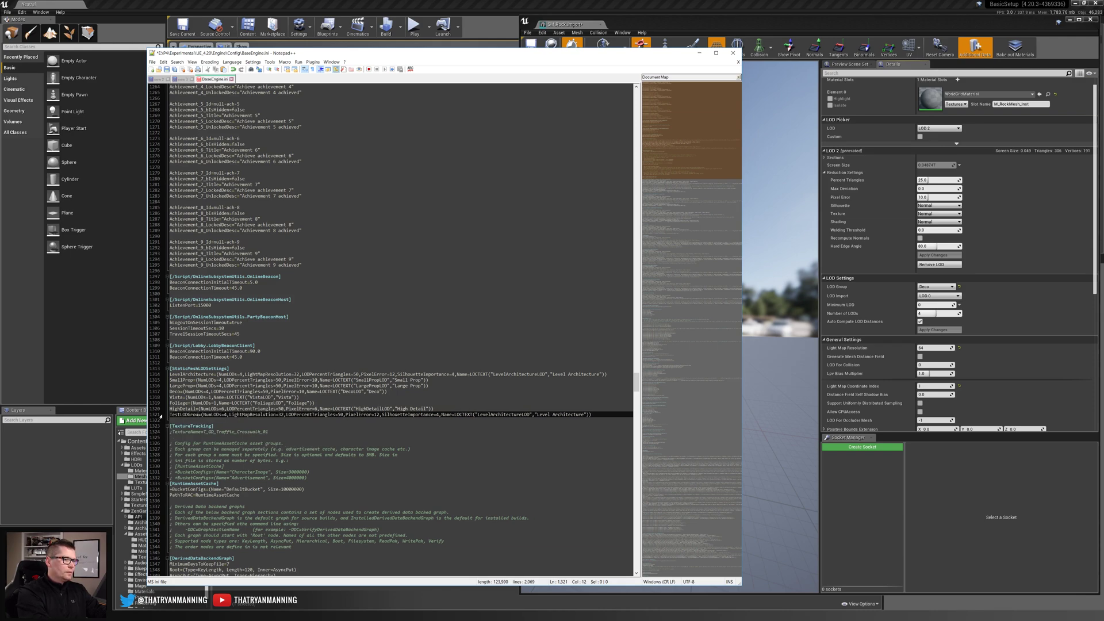
key("ctrl+s")
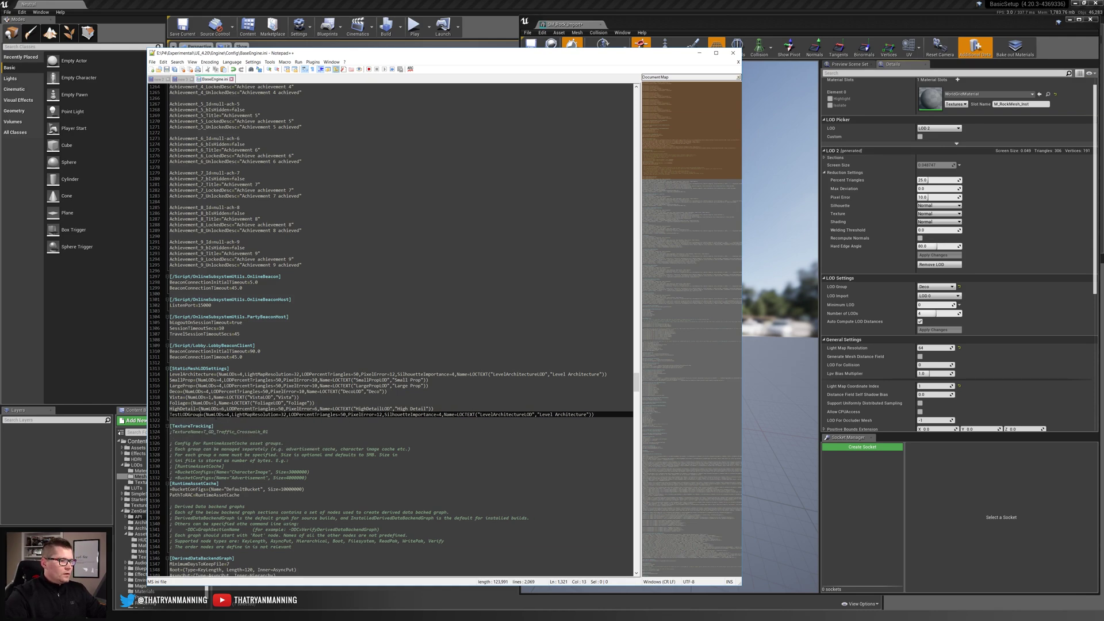
left_click(201, 380)
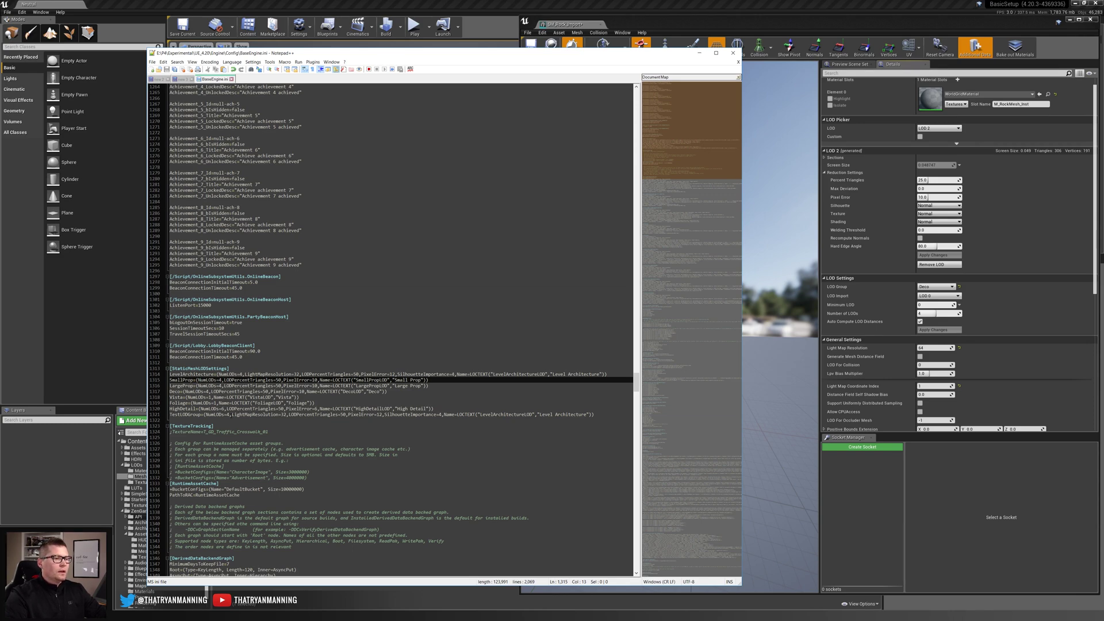
Step: Change TestLODGroup's NumLODs from 4 to 7 and save
left_click(180, 414)
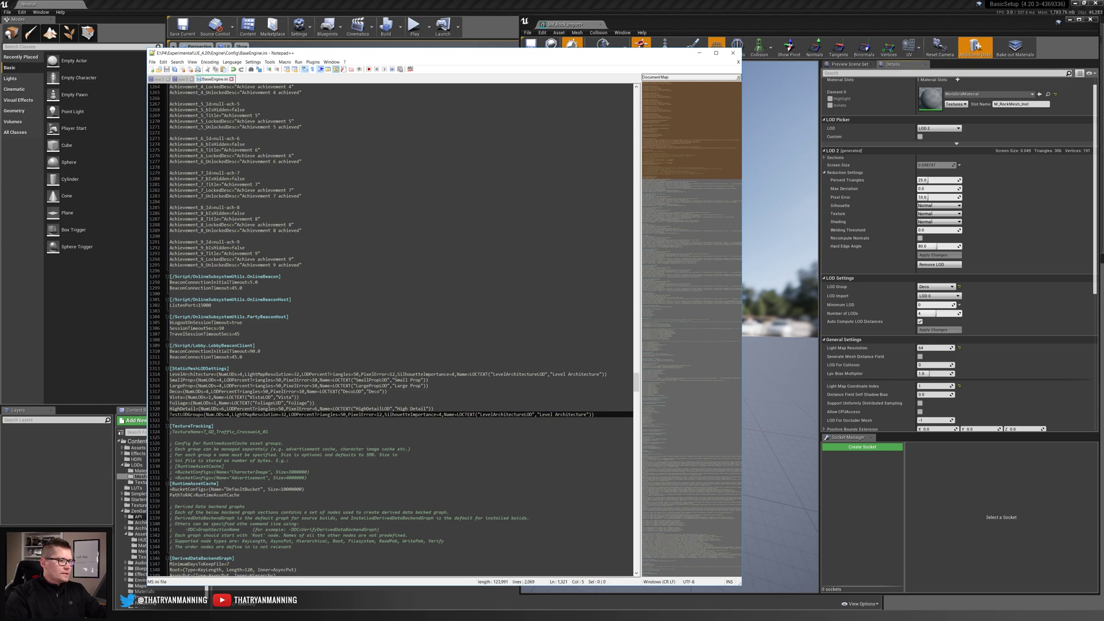
left_click(235, 414)
type("7")
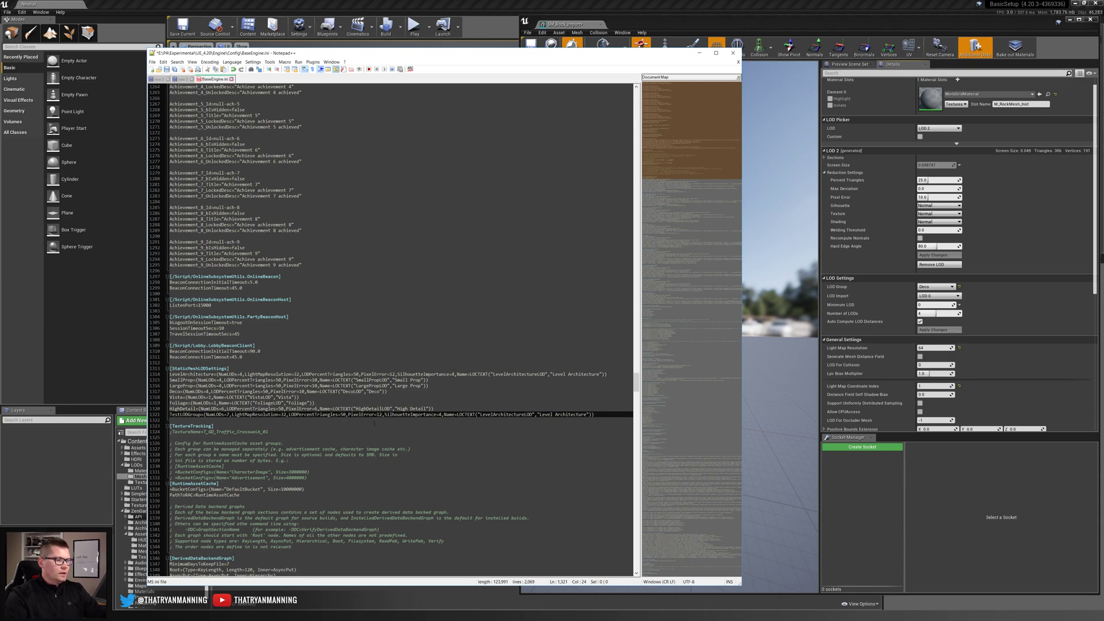
key("ctrl+s")
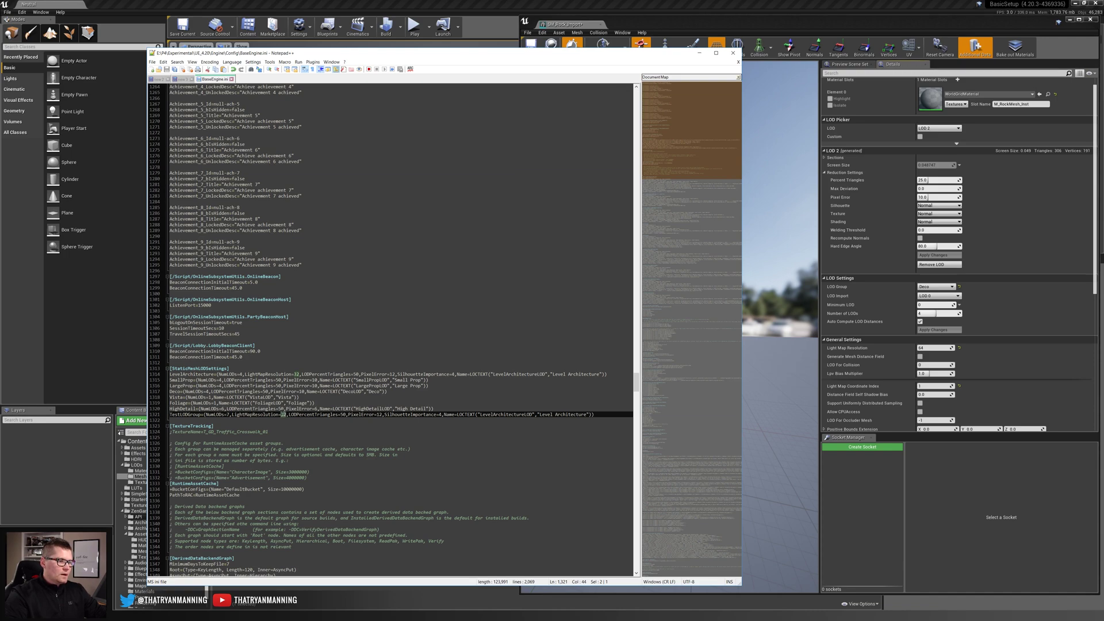
Step: Remove LightMapResolution=32 from the TestLODGroup line and save
key("Left")
key("Left")
key("Left")
key("Left")
key("Left")
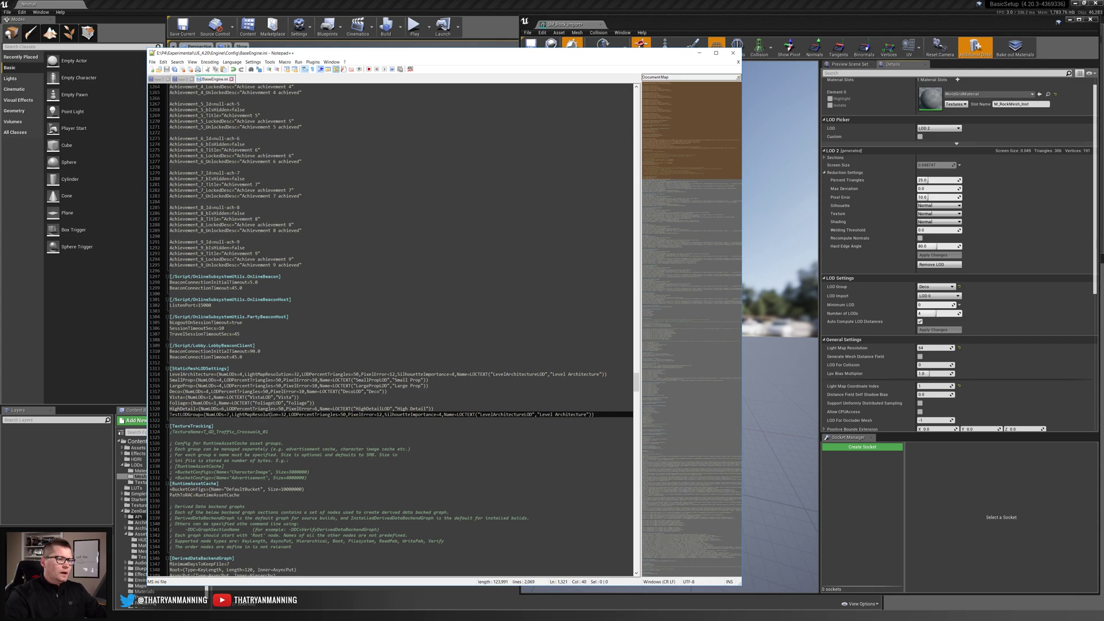
key("shift+Left")
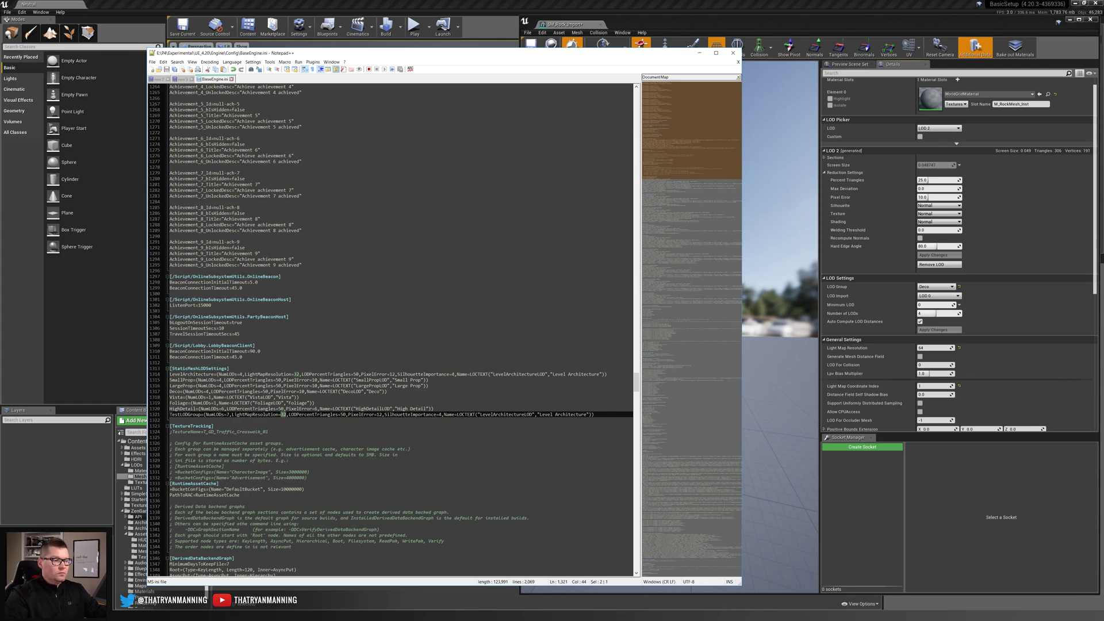
left_click_drag(232, 415, 290, 416)
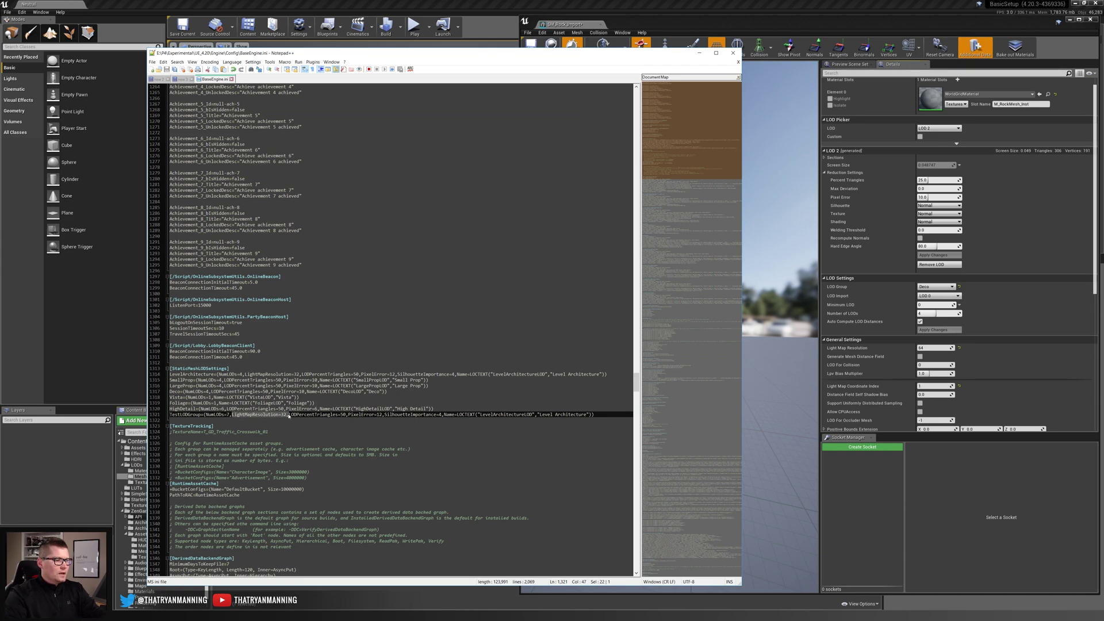
key("Delete")
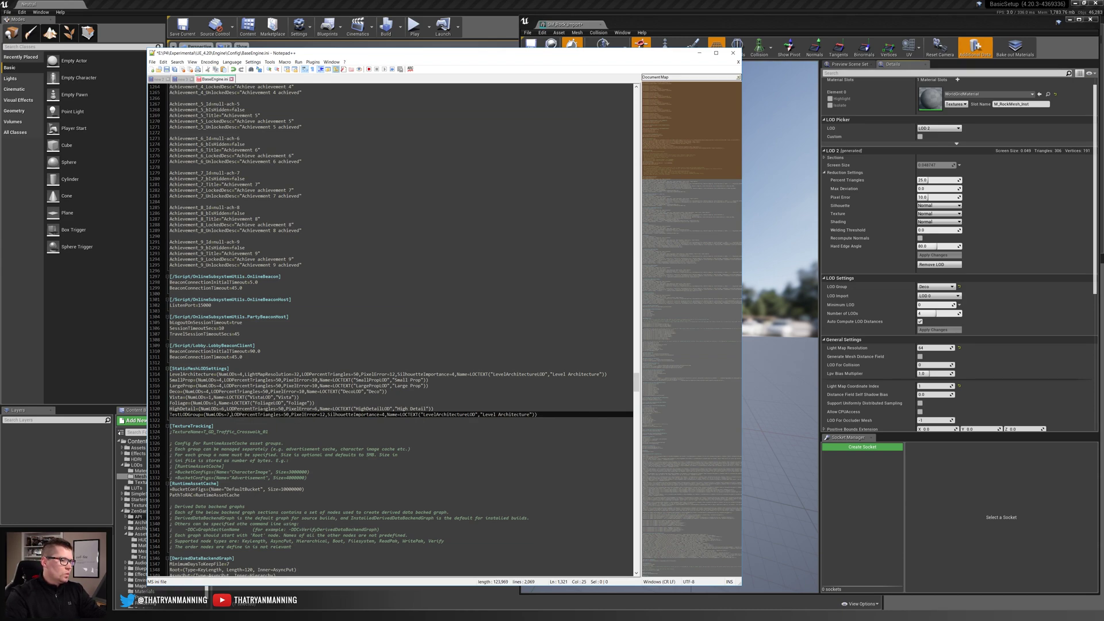
left_click(226, 409)
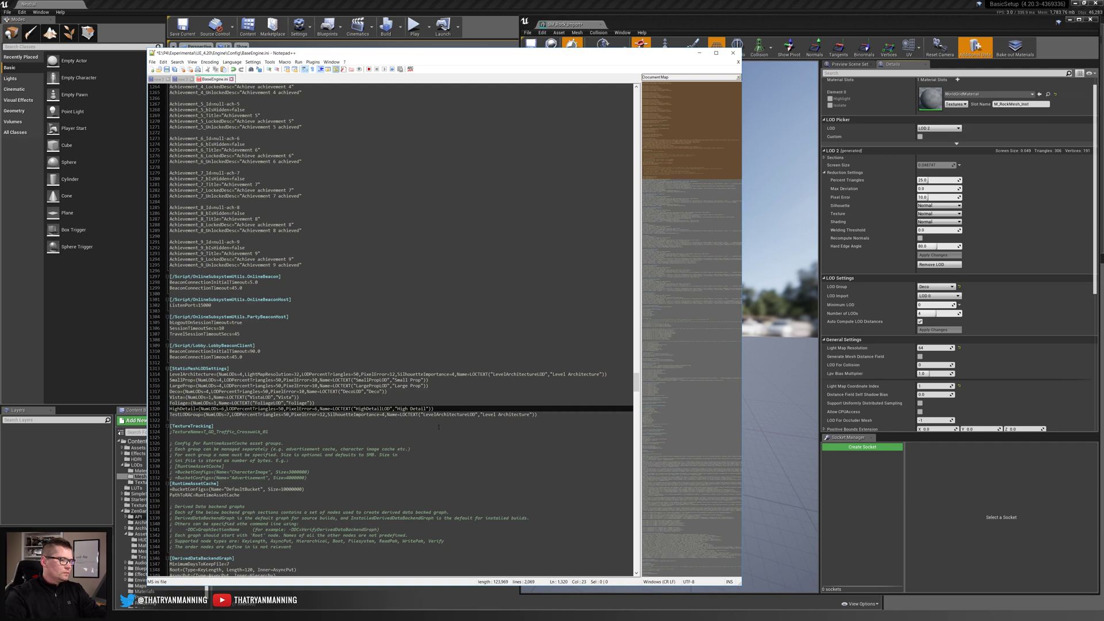
key("ctrl+s")
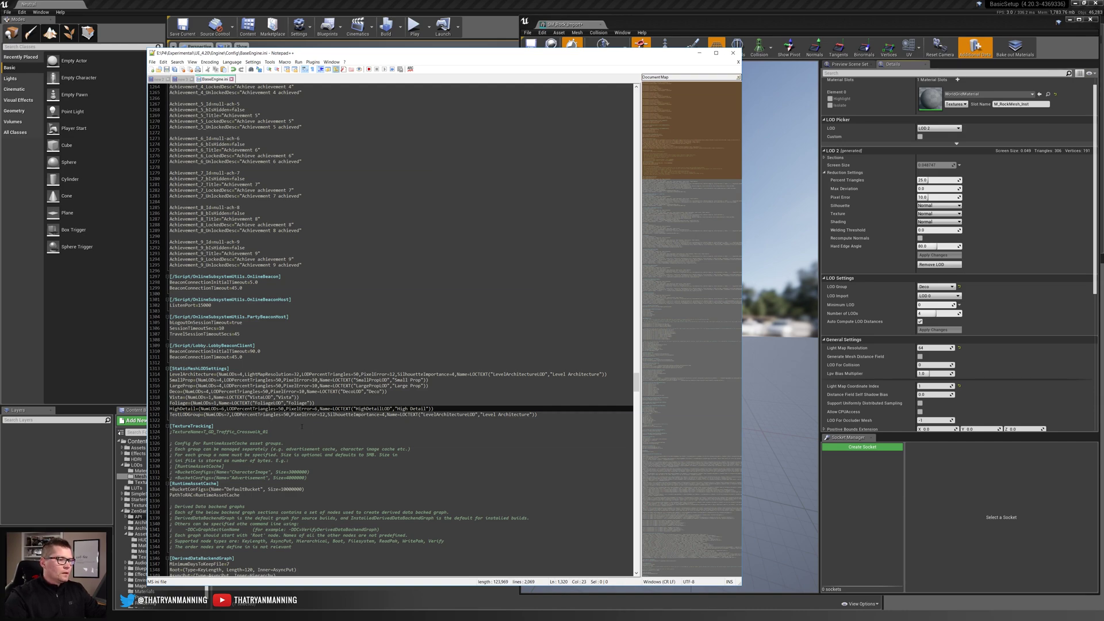
Step: Set TestLODGroup's LODPercentTriangles from 50 to 15 and save
left_click(291, 416)
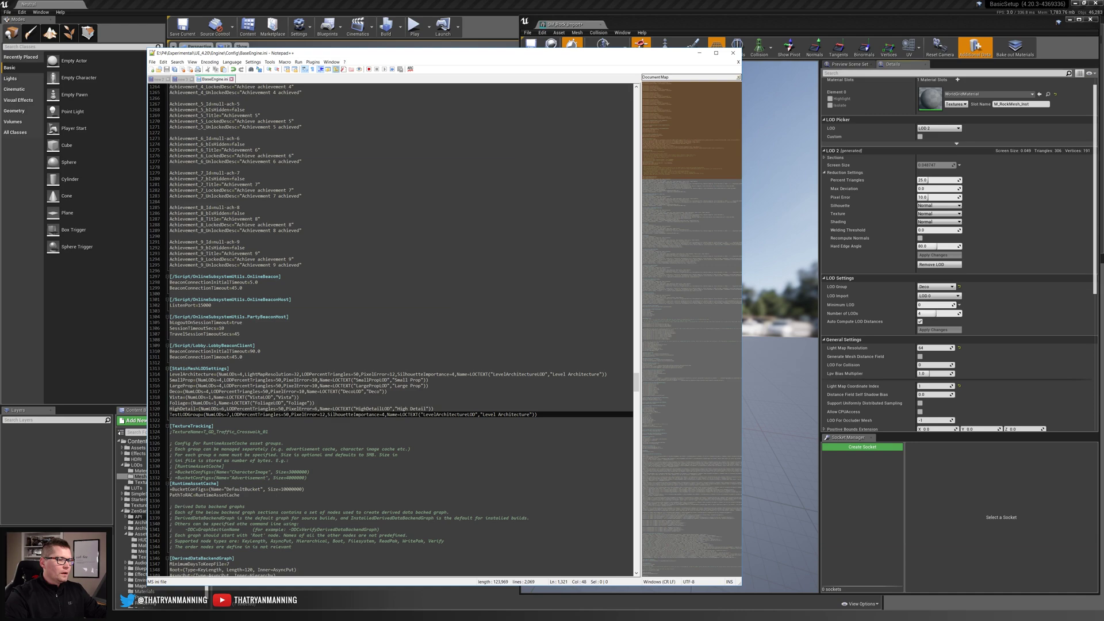
key("shift+Left")
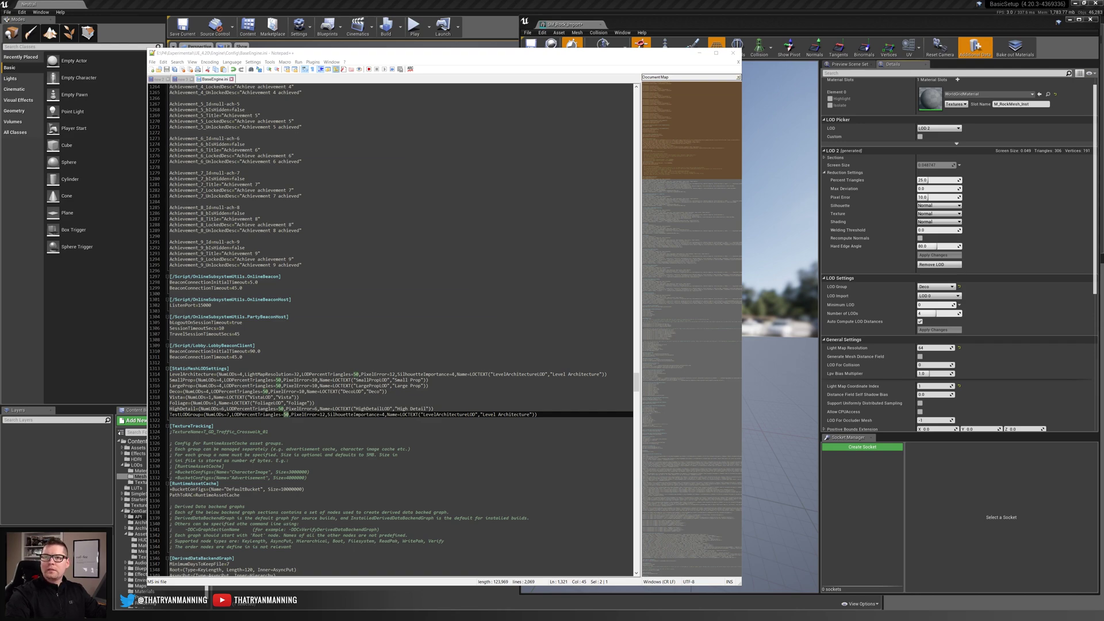
left_click_drag(975, 174, 665, 184)
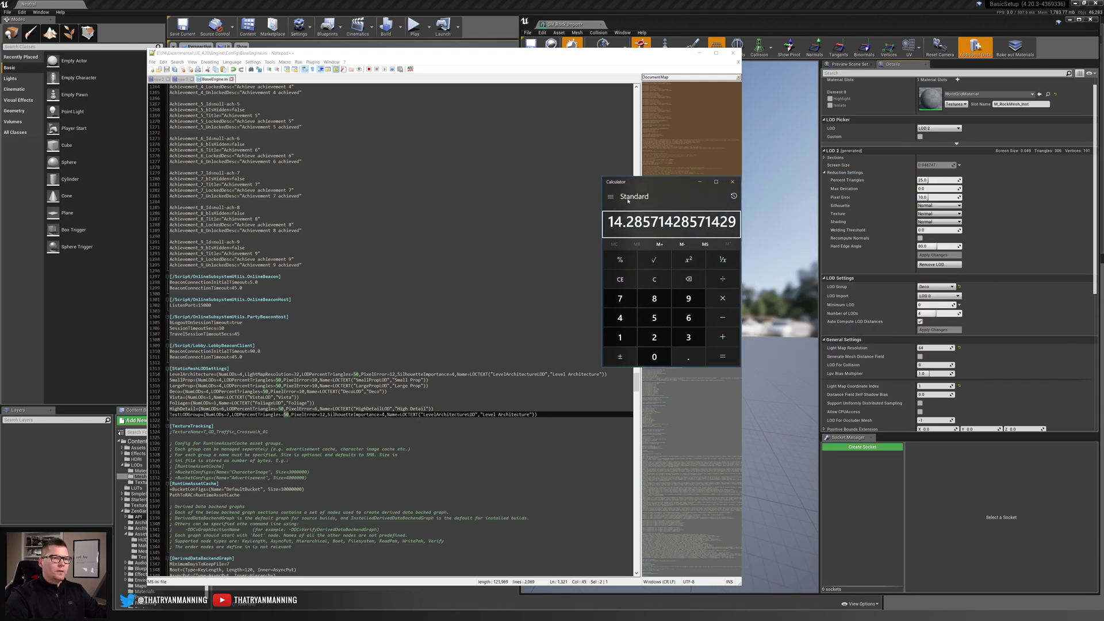
left_click(732, 182)
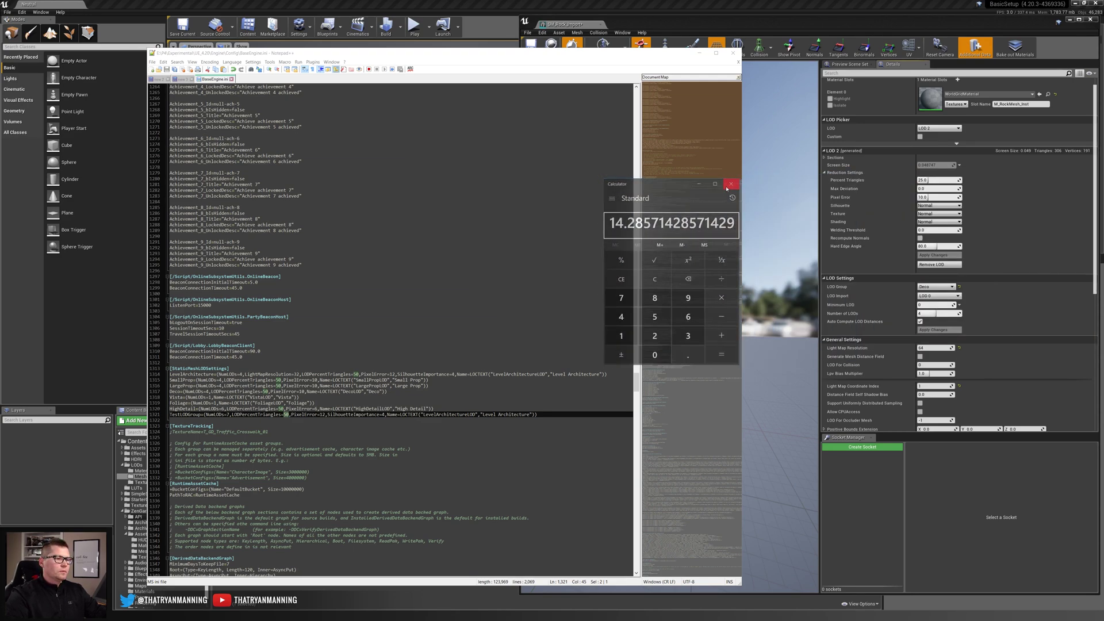
type("50")
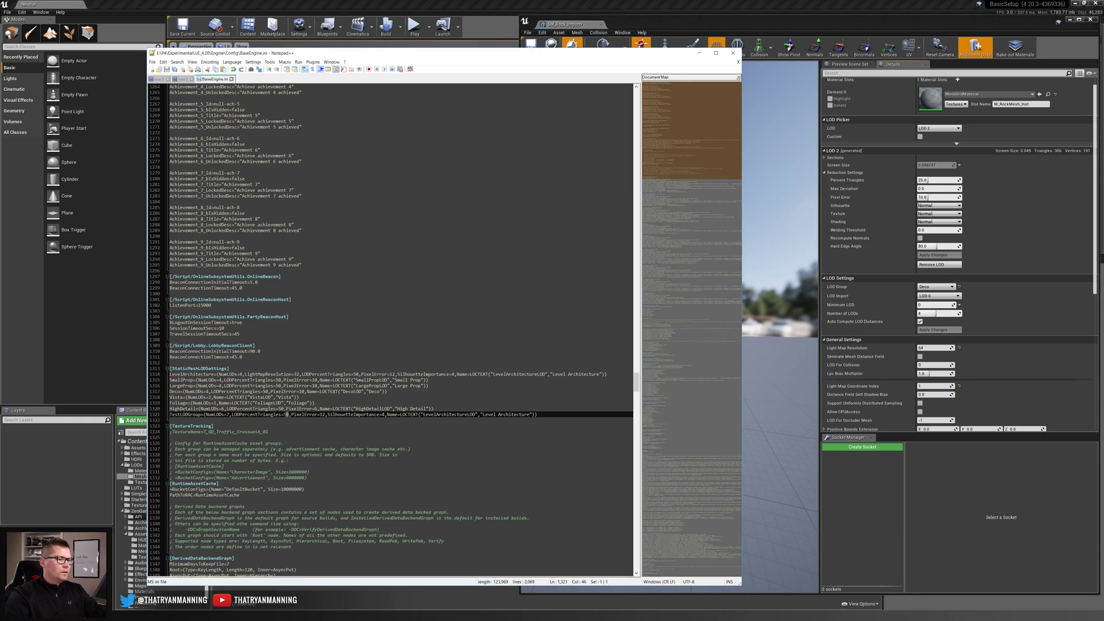
type("15")
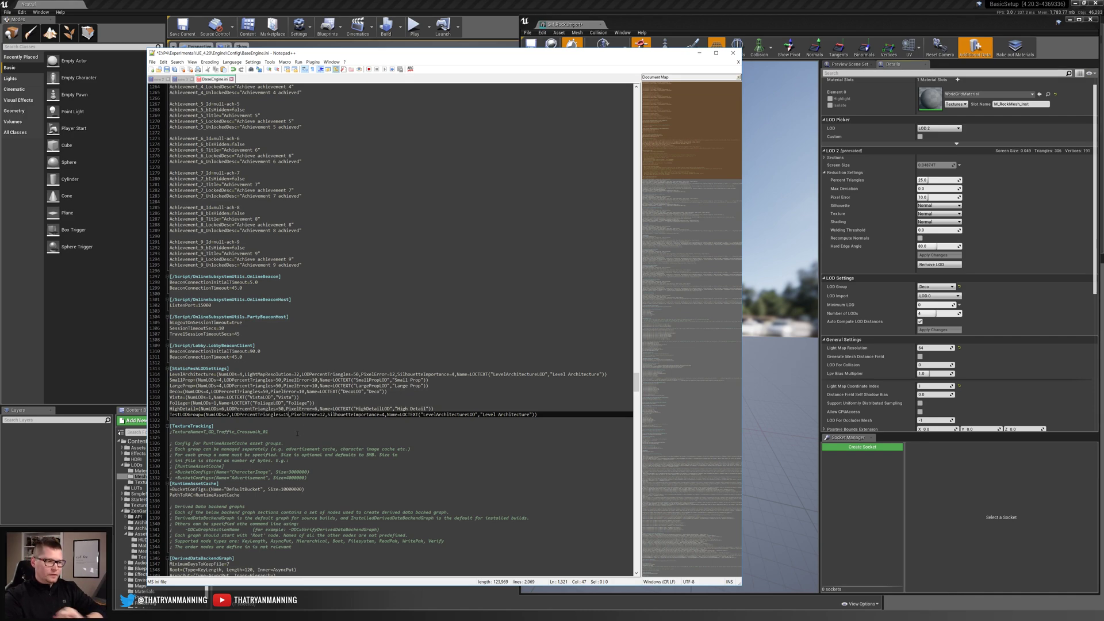
key("ctrl+s")
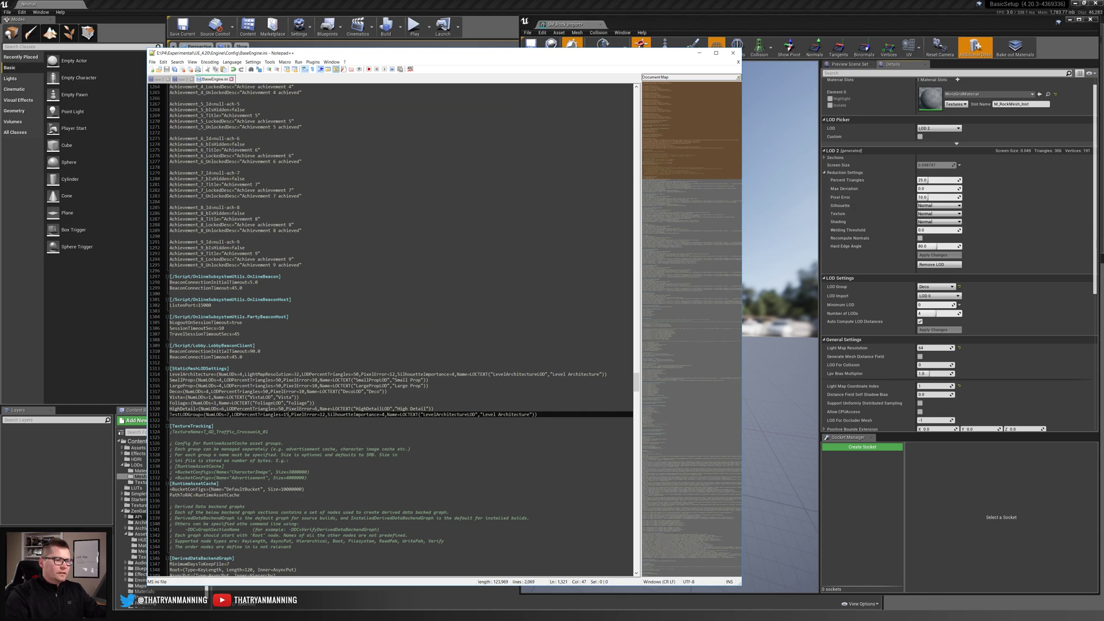
Step: Set SilhouetteImportance to 5 on TestLODGroup and save BaseEngine.ini
left_click_drag(328, 414, 383, 414)
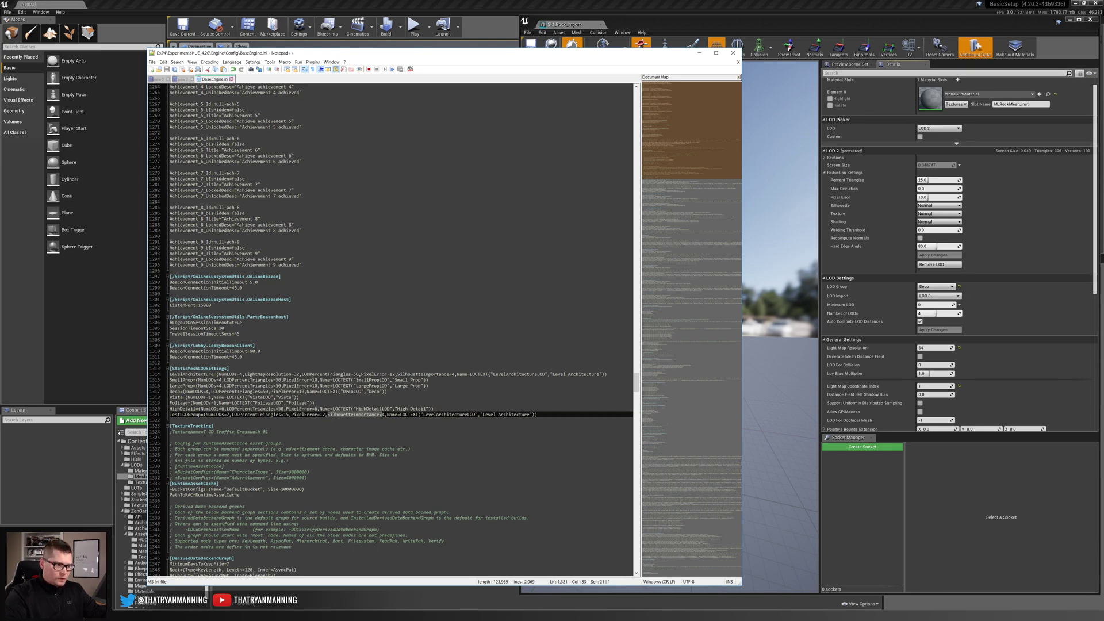
left_click(327, 414)
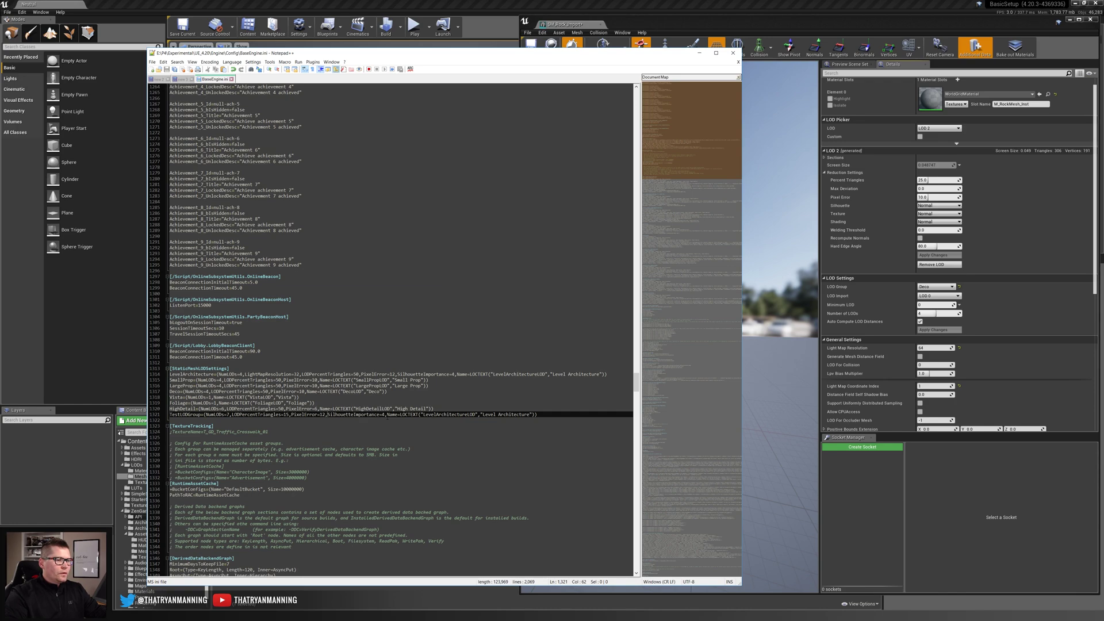
left_click(959, 206)
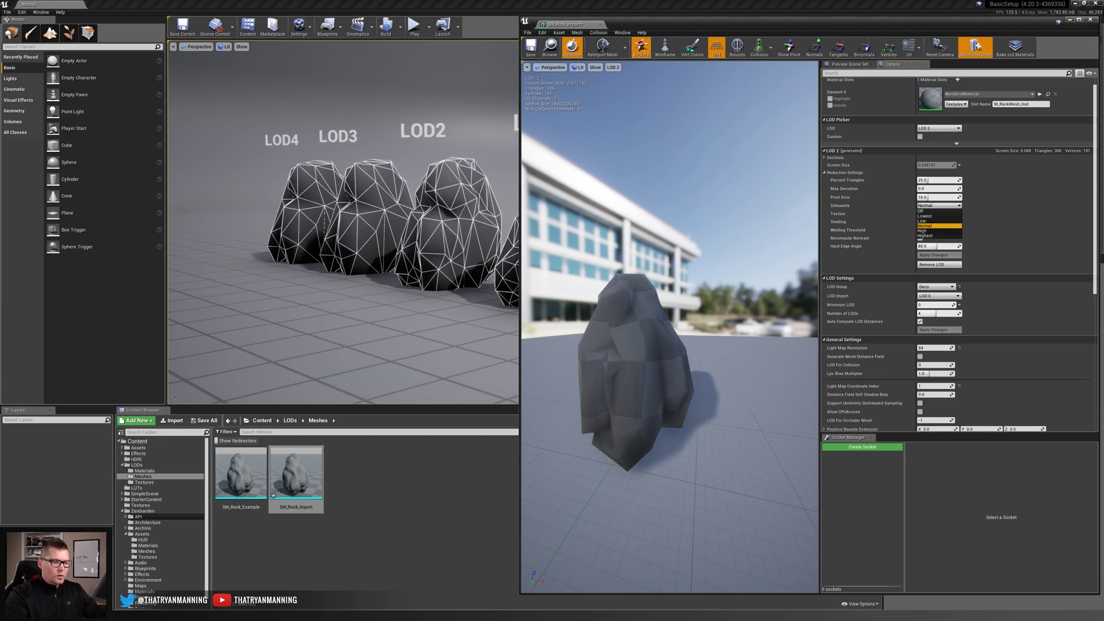
key("alt+Tab")
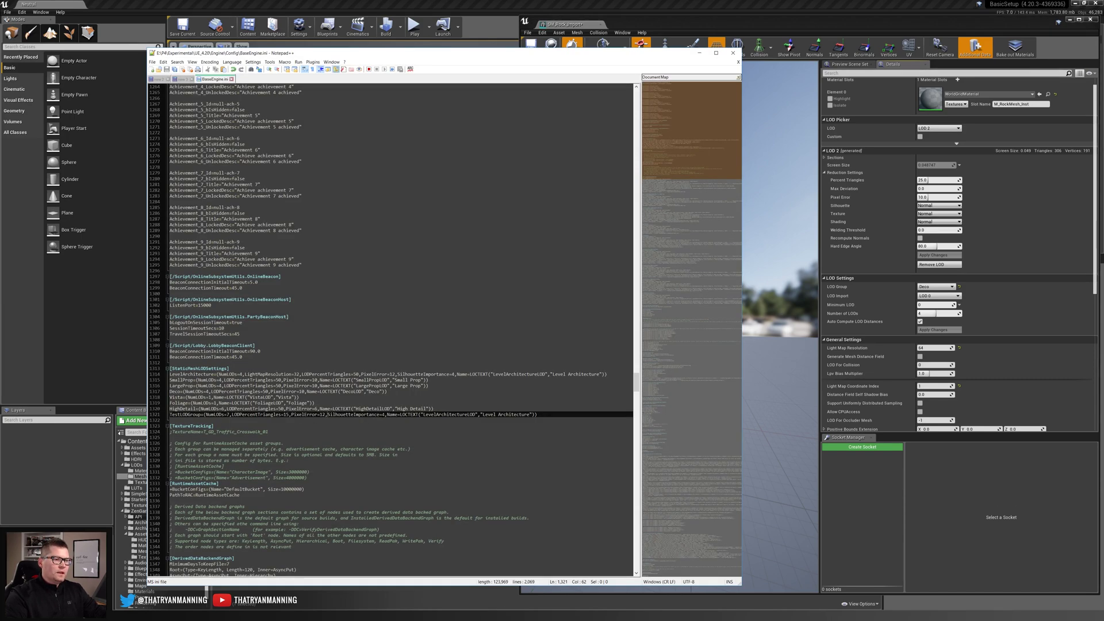
type("5")
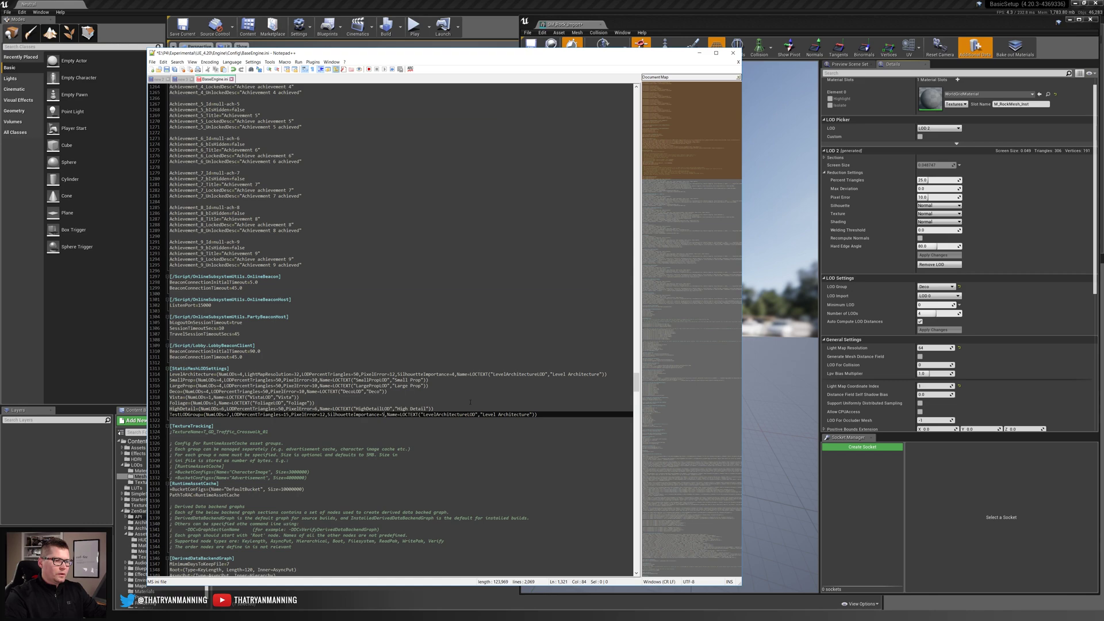
key("ctrl+s")
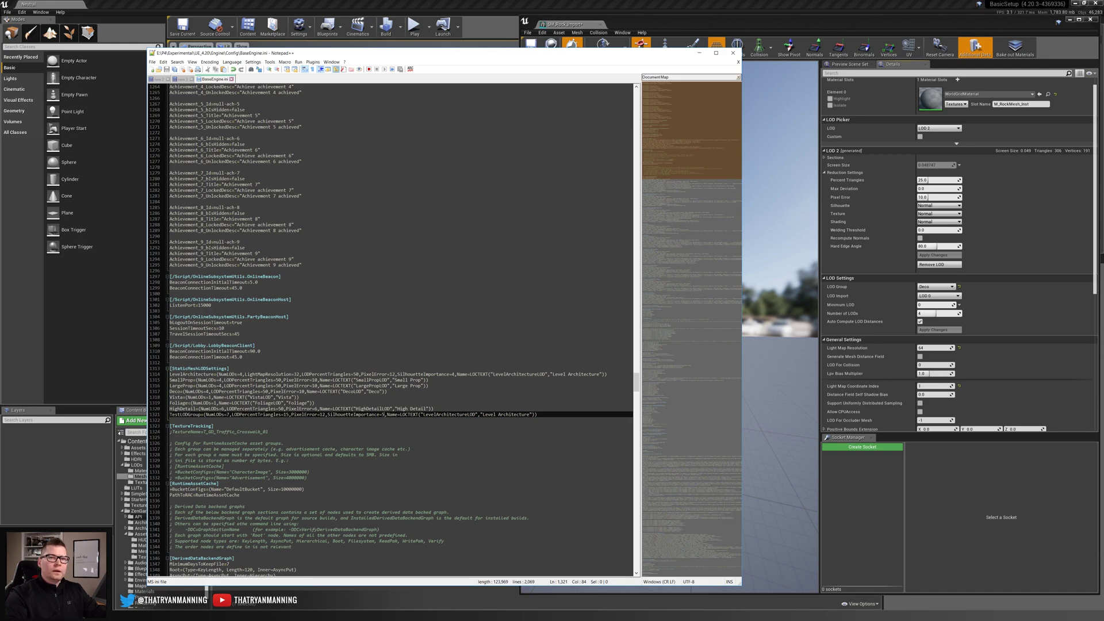
Step: Replace the LOCTEXT key LevelArchitectureLOD with TestLOD
left_click_drag(423, 414, 475, 414)
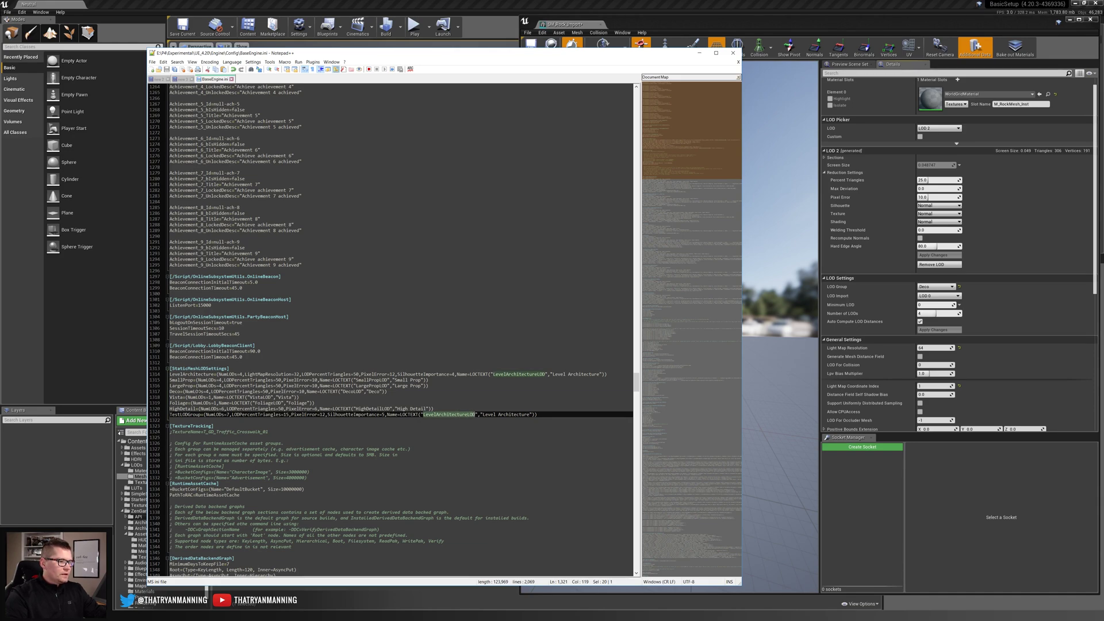
left_click_drag(201, 415, 170, 414)
key("ctrl+c")
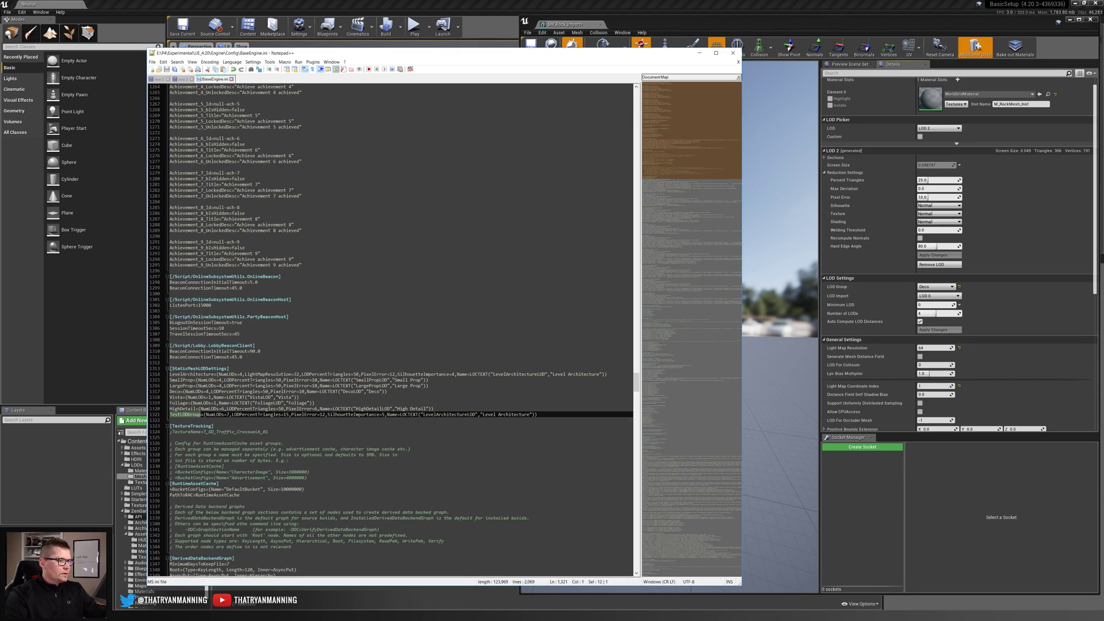
left_click(454, 415)
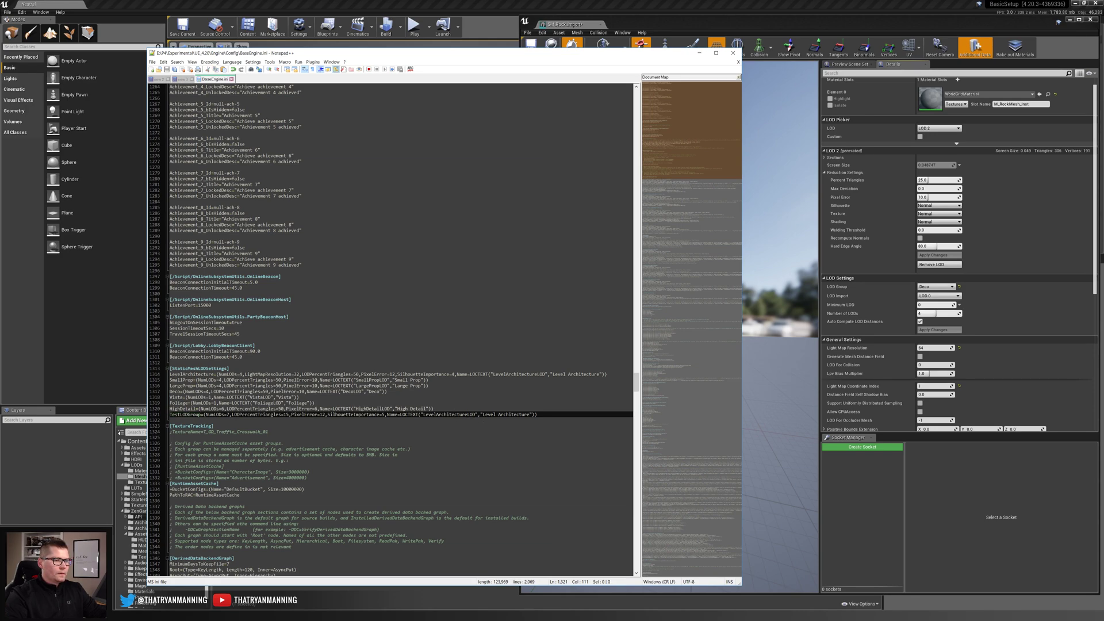
left_click_drag(477, 414, 423, 414)
key("ctrl+v")
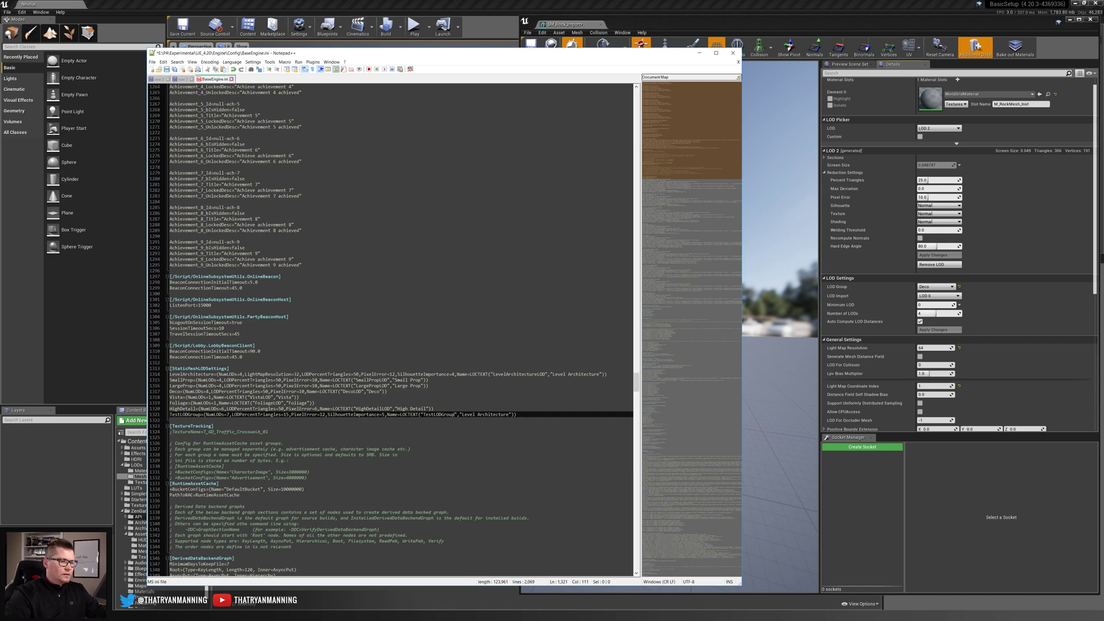
left_click_drag(455, 415, 442, 415)
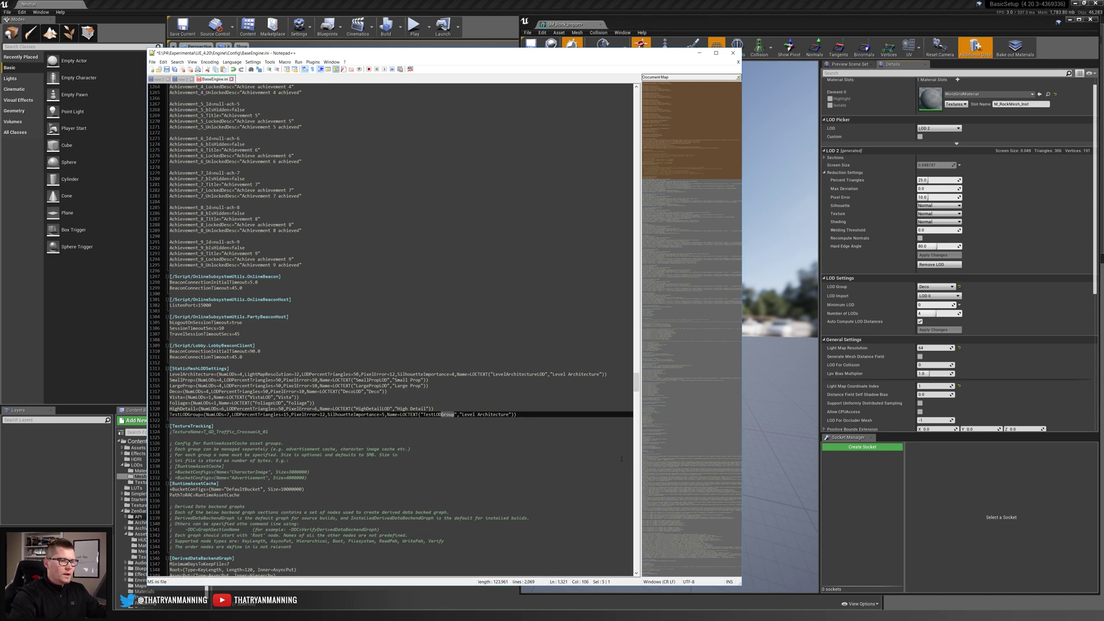
key("BackSpace")
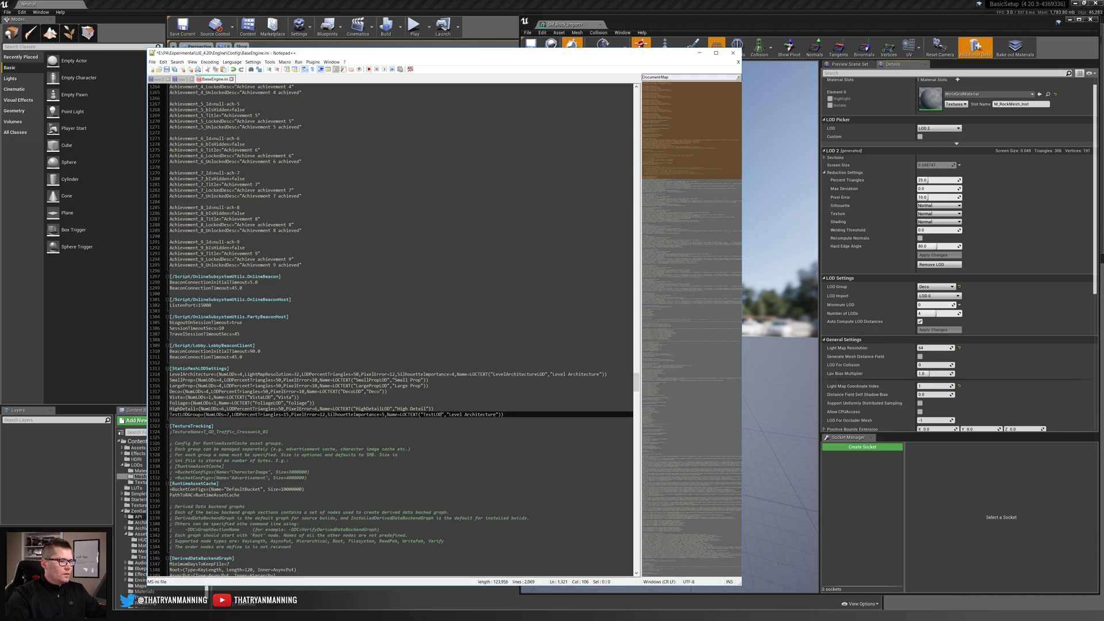
Step: Change the display name to 'Test LOD Group Yay' and save BaseEngine.ini
left_click_drag(449, 415, 495, 417)
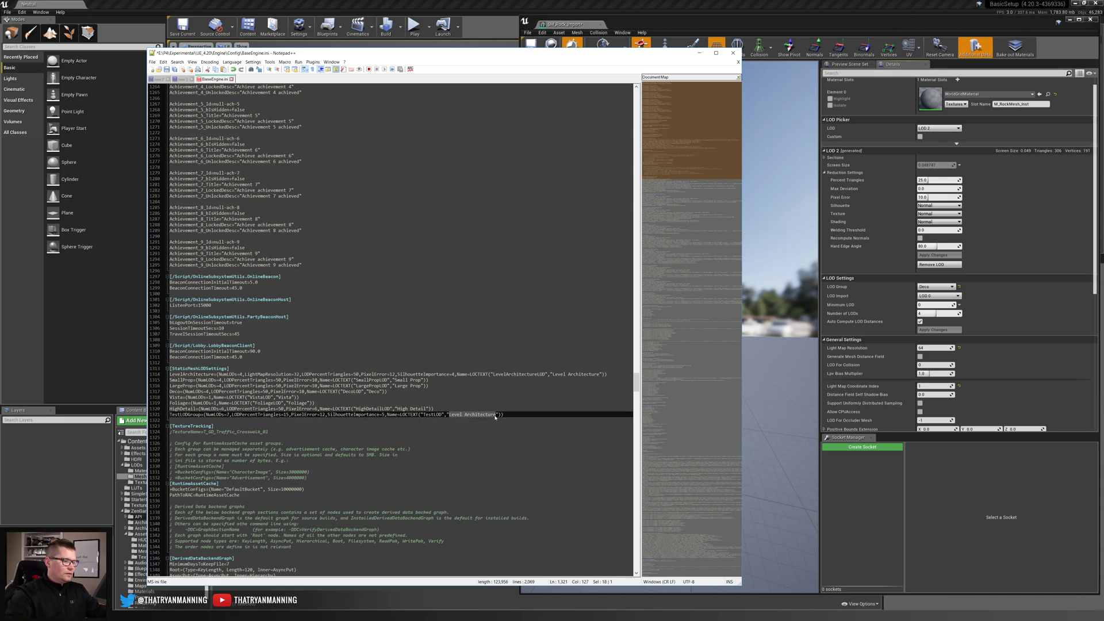
type("Test LOD")
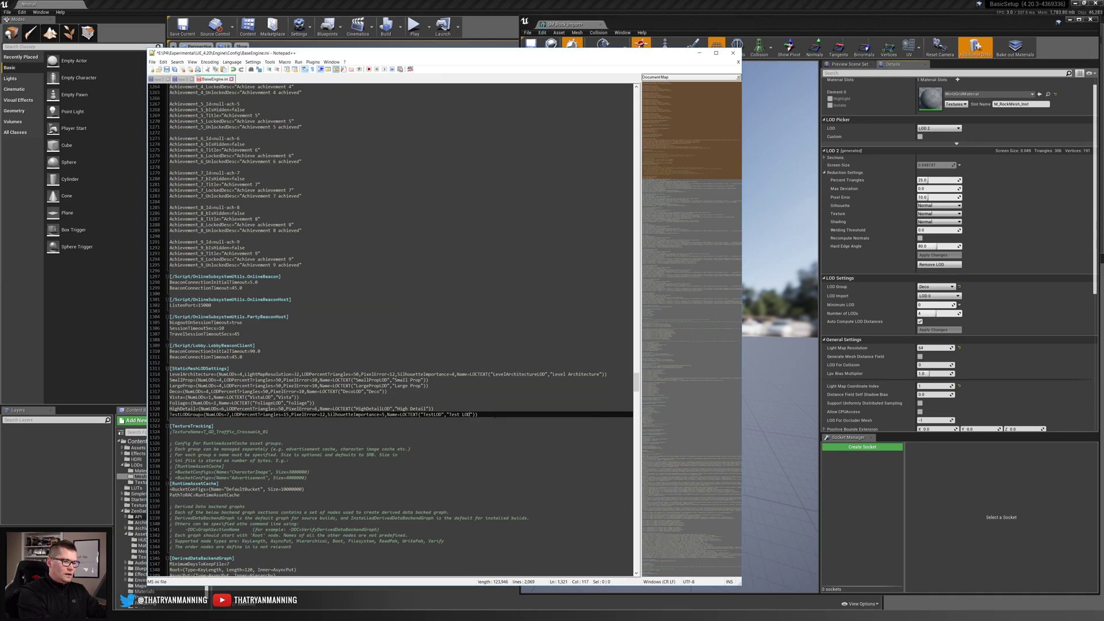
type(" Group ")
type("Yay")
key("ctrl+s")
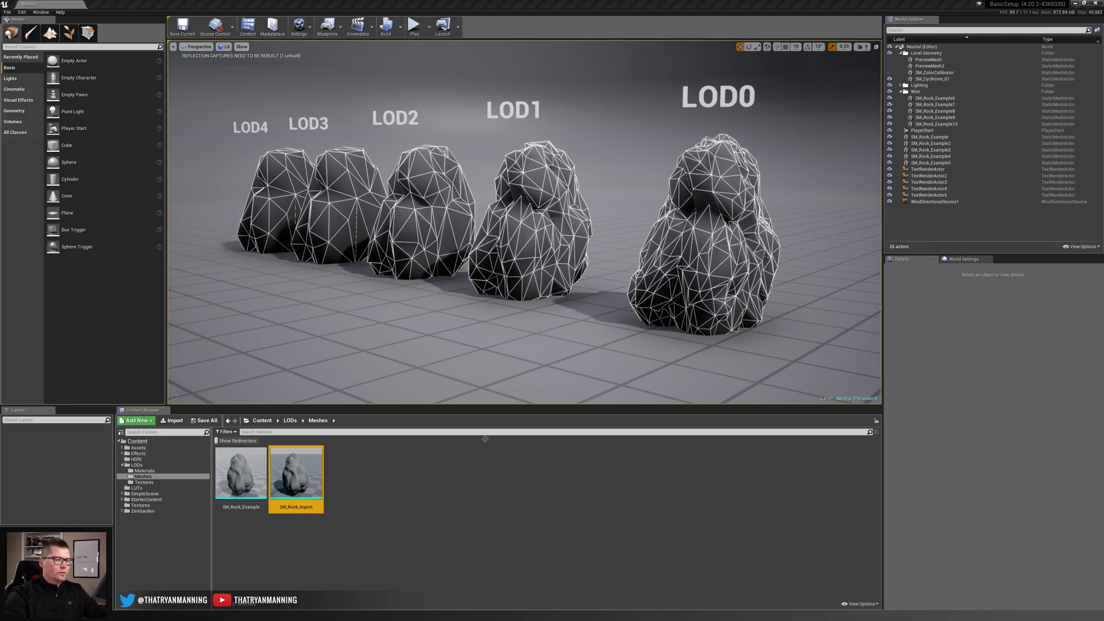
Step: Import the rock FBX again as SM_Rock_Import2 with LOD group TestLODGroup, then close the import log
left_click_drag(438, 486, 438, 485)
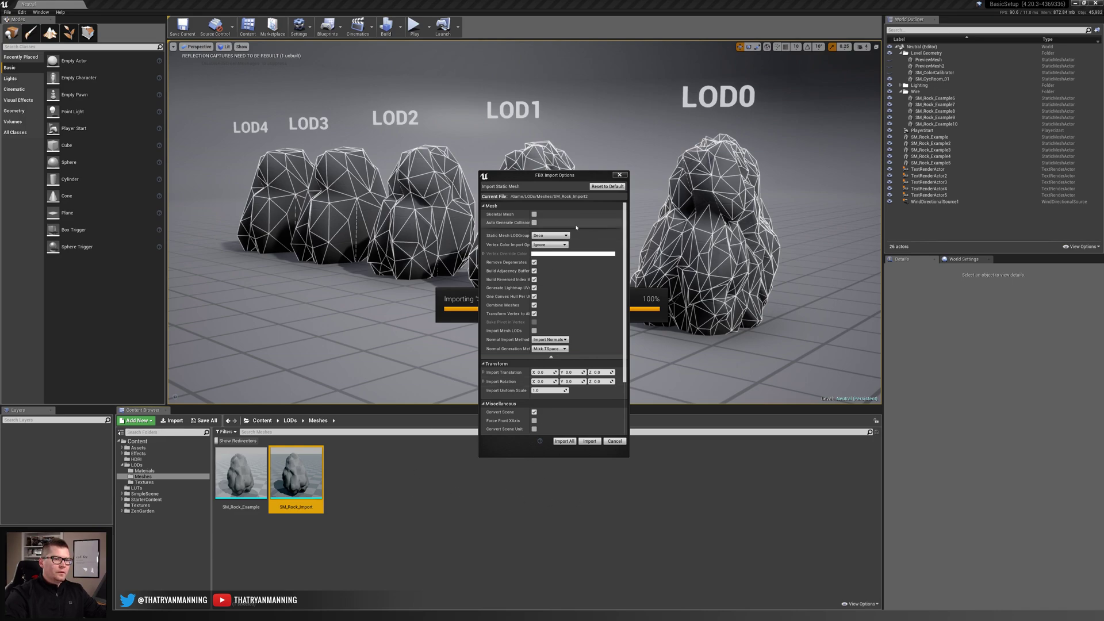
left_click(566, 236)
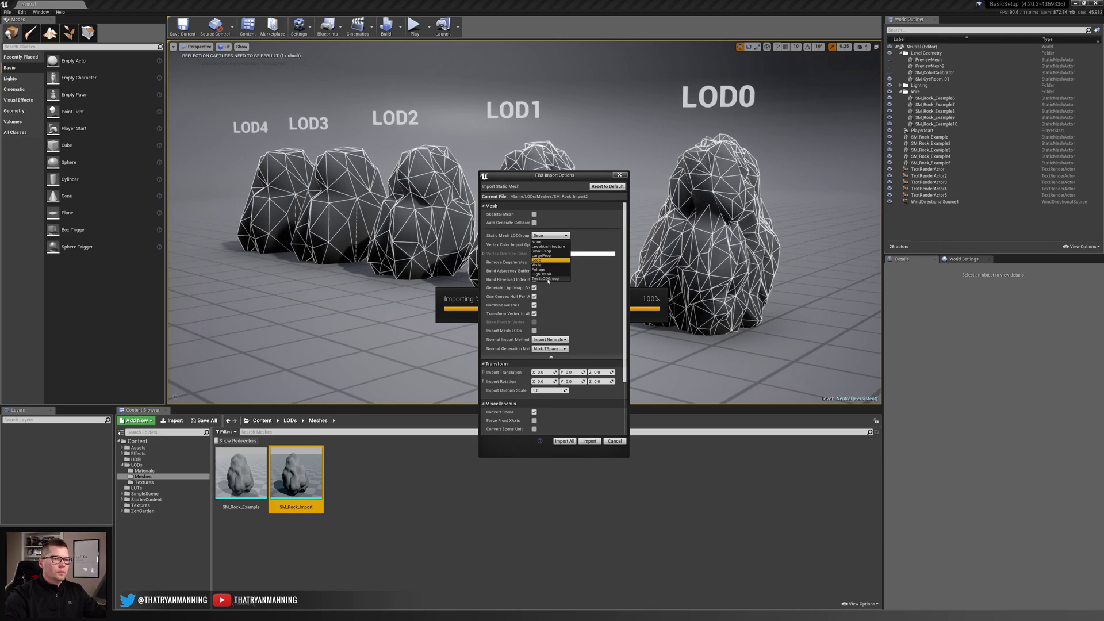
left_click(548, 279)
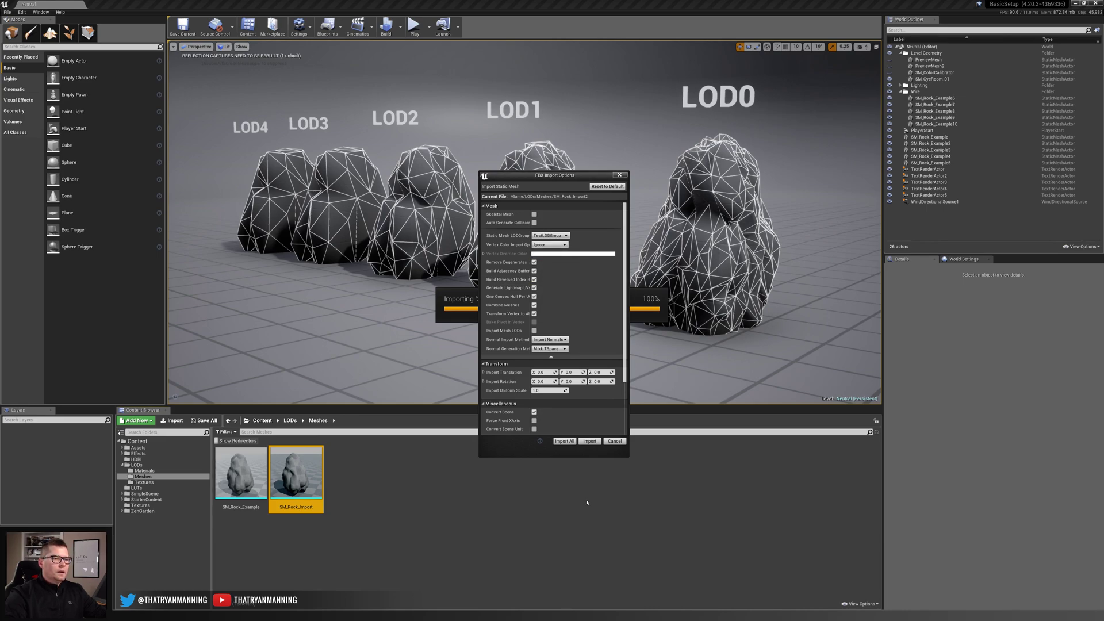
left_click(590, 441)
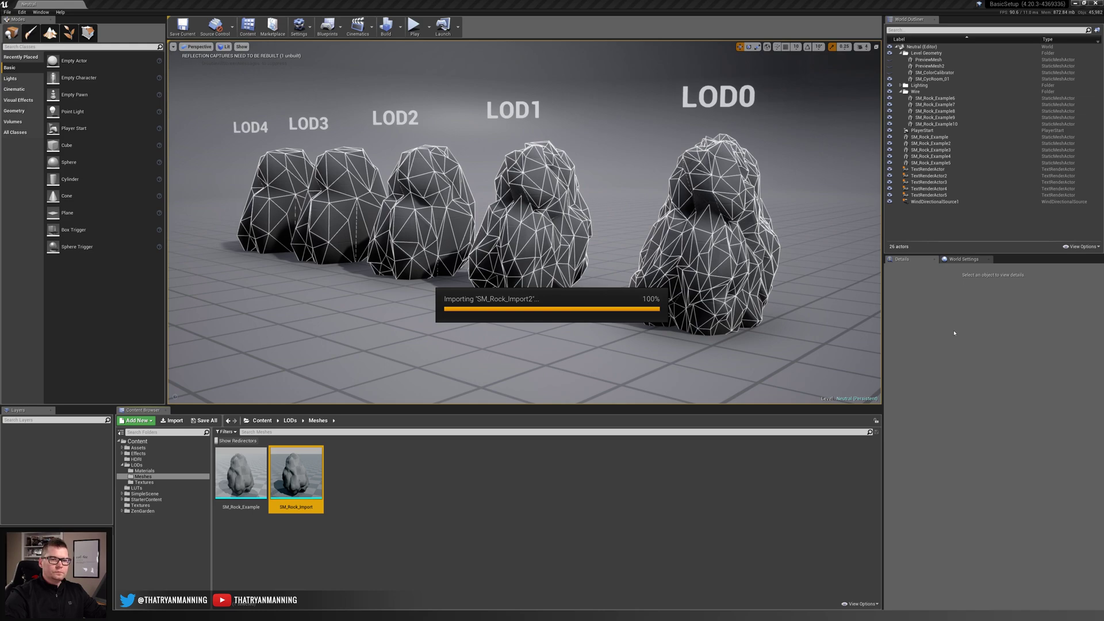
left_click(992, 350)
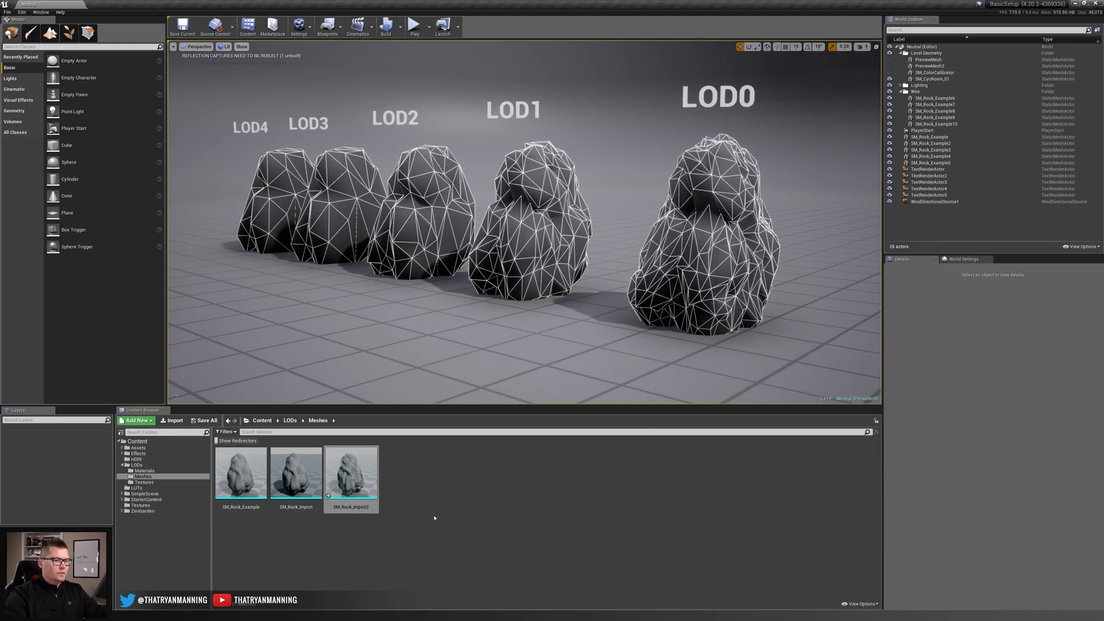
Step: Open SM_Rock_Import2 in the mesh editor and preview LOD 1, then LOD 0, then LOD 1 again
double_click(351, 473)
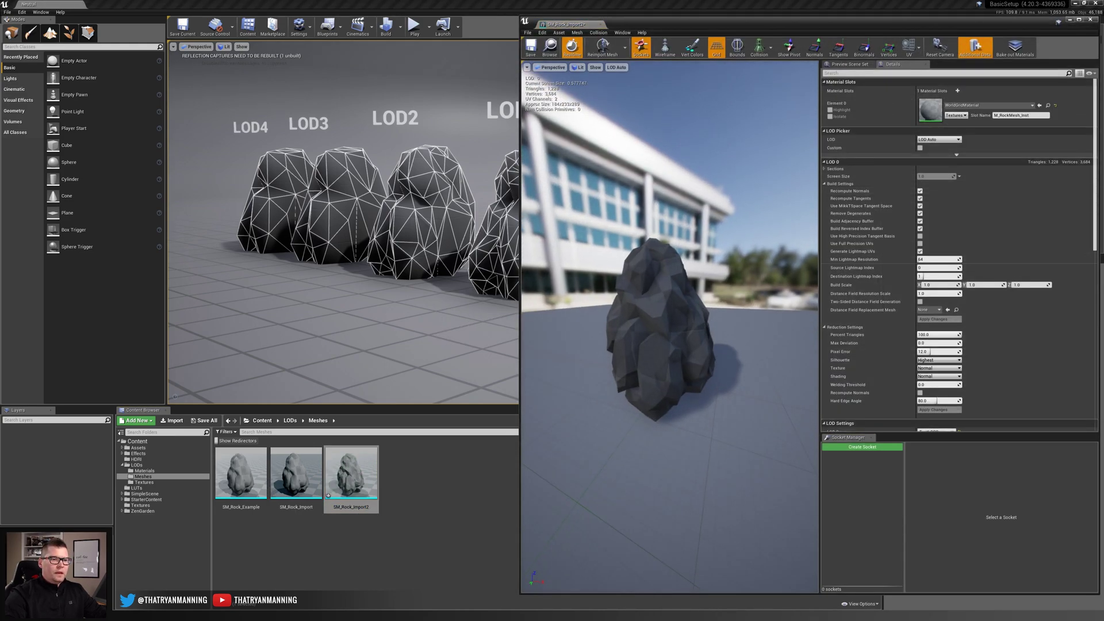
scroll(671, 322, "up", 5)
scroll(670, 323, "down", 5)
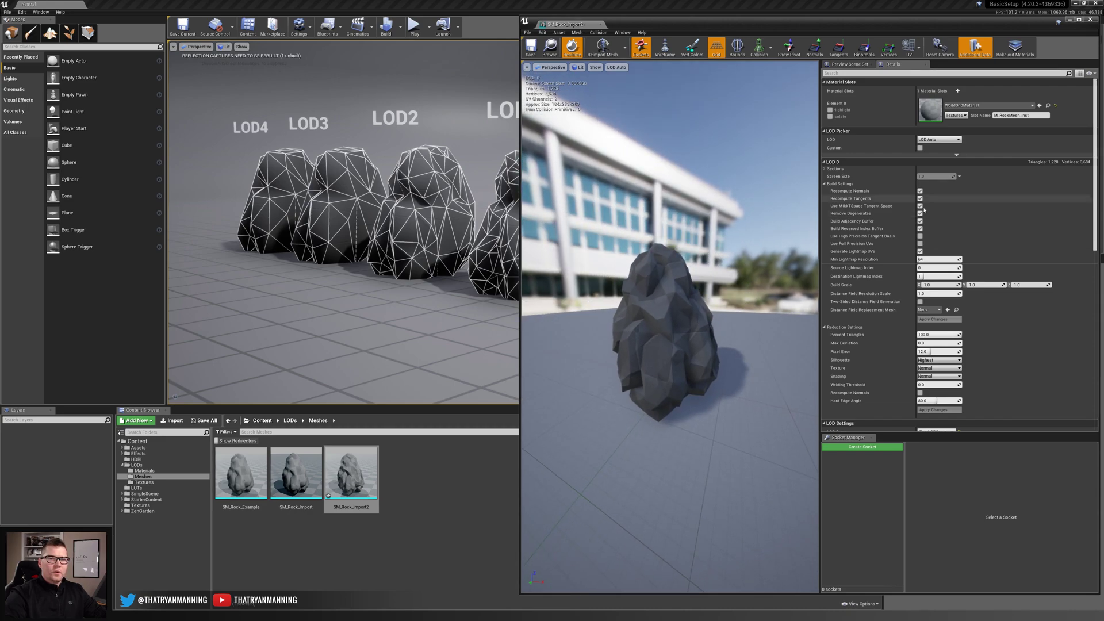
left_click(939, 140)
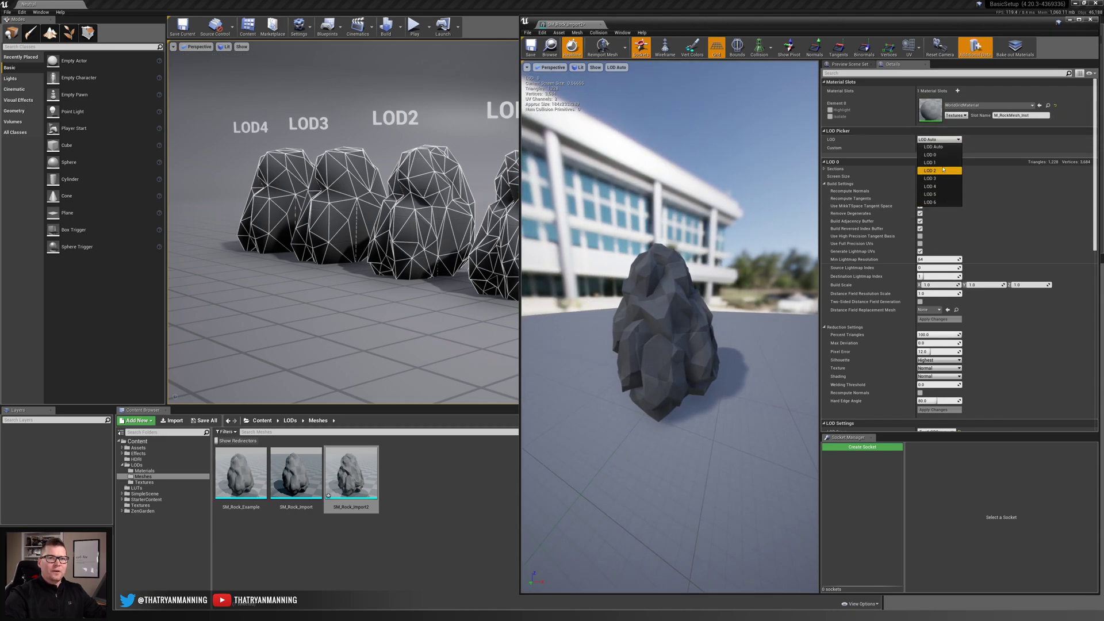
left_click(941, 163)
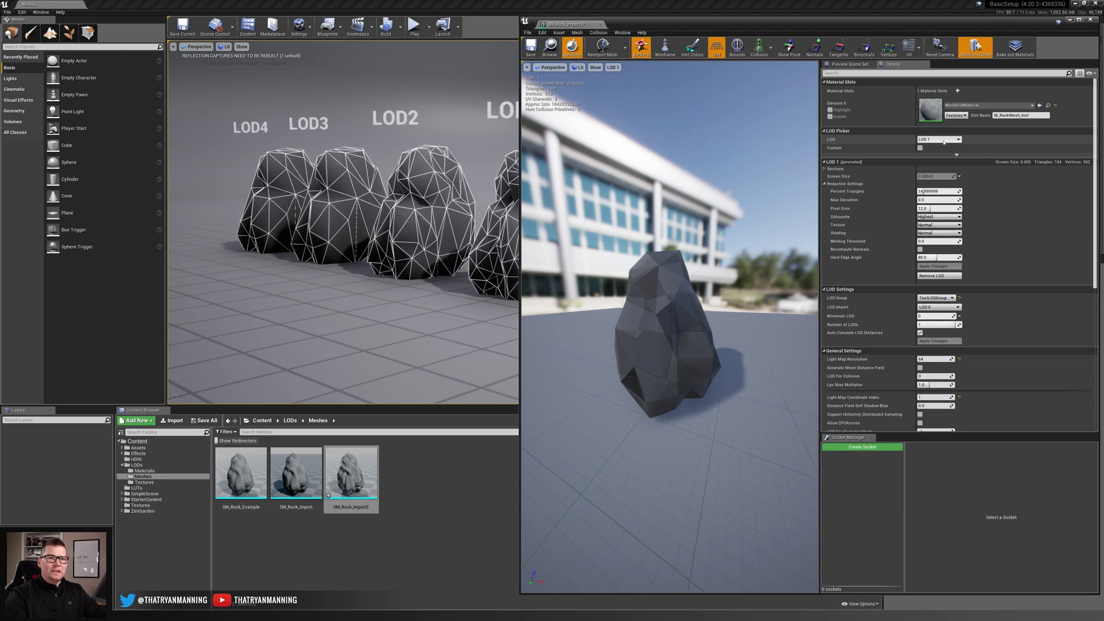
left_click(939, 140)
left_click(932, 155)
left_click(939, 140)
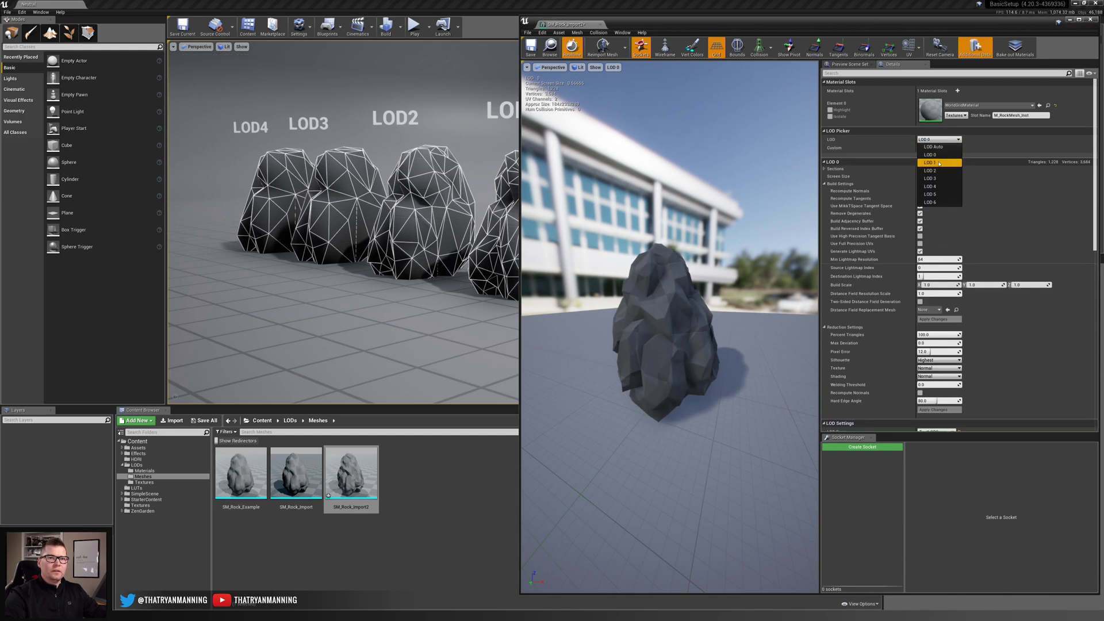
left_click(940, 163)
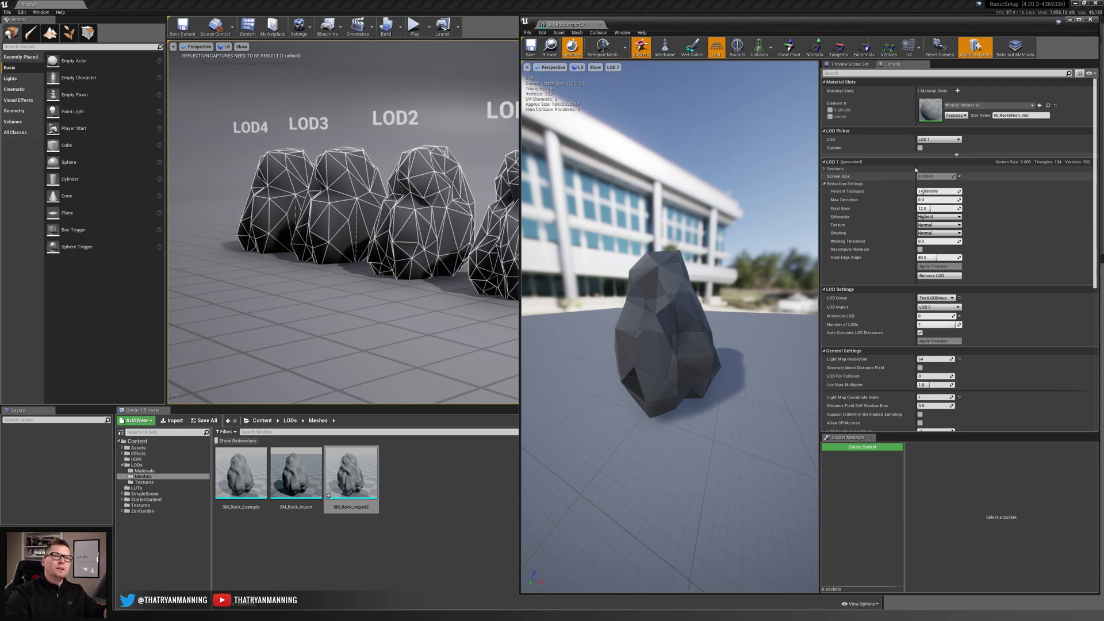
Step: Preview the coarser LOD 2 and the flat LOD 4, then return to LOD Auto
left_click(937, 139)
left_click(932, 170)
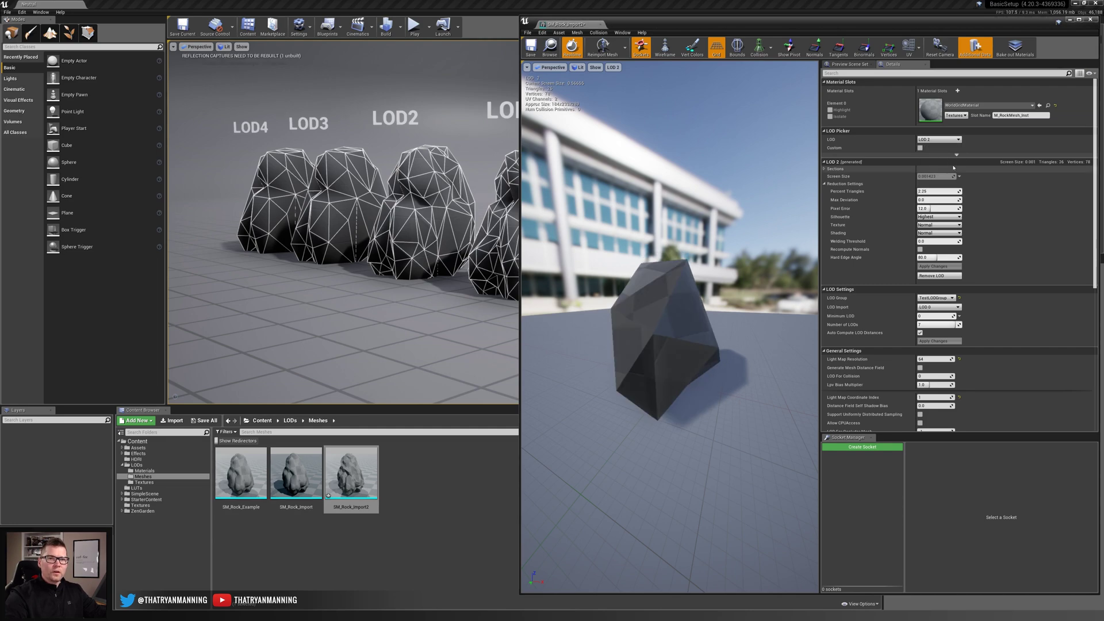
left_click(939, 140)
left_click(944, 187)
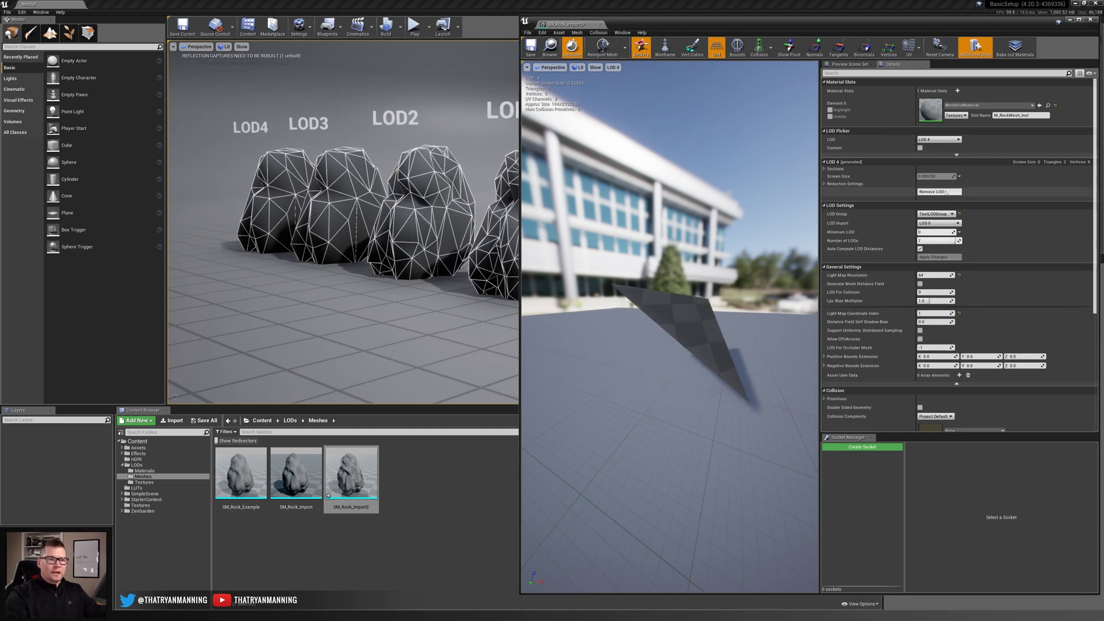
left_click(939, 140)
left_click(943, 149)
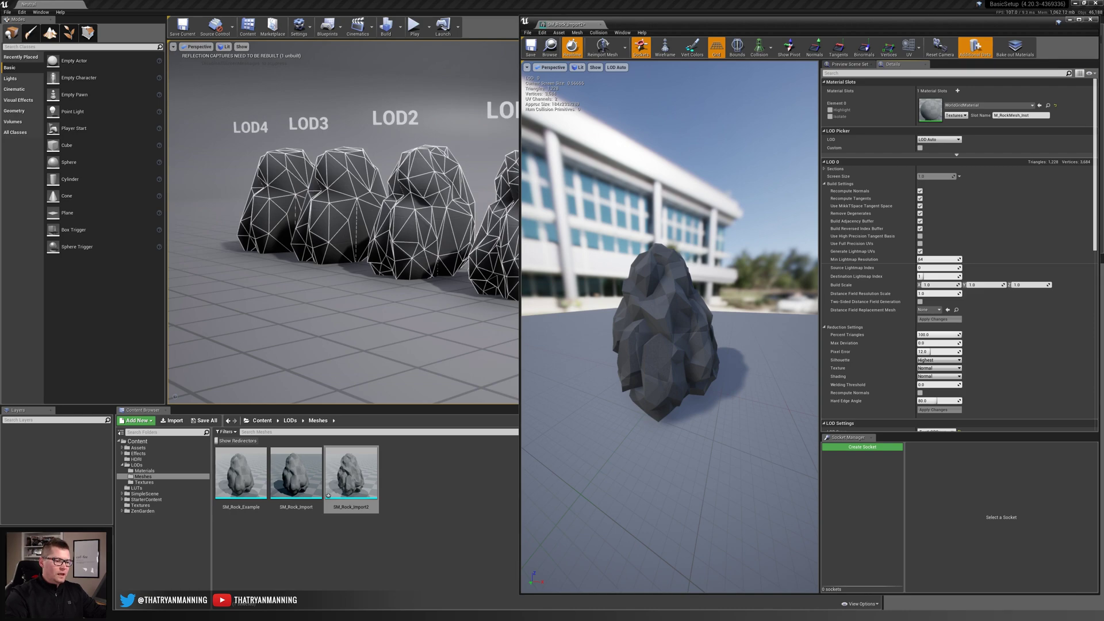
Step: Bring the Notepad++ window showing BaseEngine.ini to the front and nudge it slightly left
key("alt+Tab")
left_click_drag(516, 58, 505, 56)
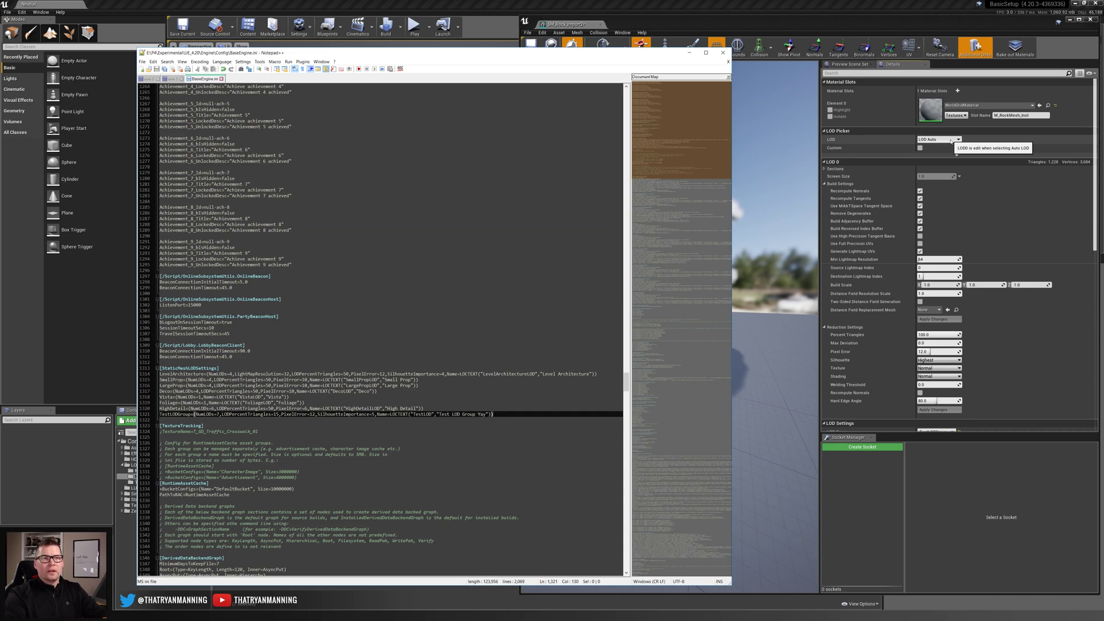
Step: Return to the Unreal level with the LOD rock lineup by closing the Static Mesh Editor
left_click(689, 53)
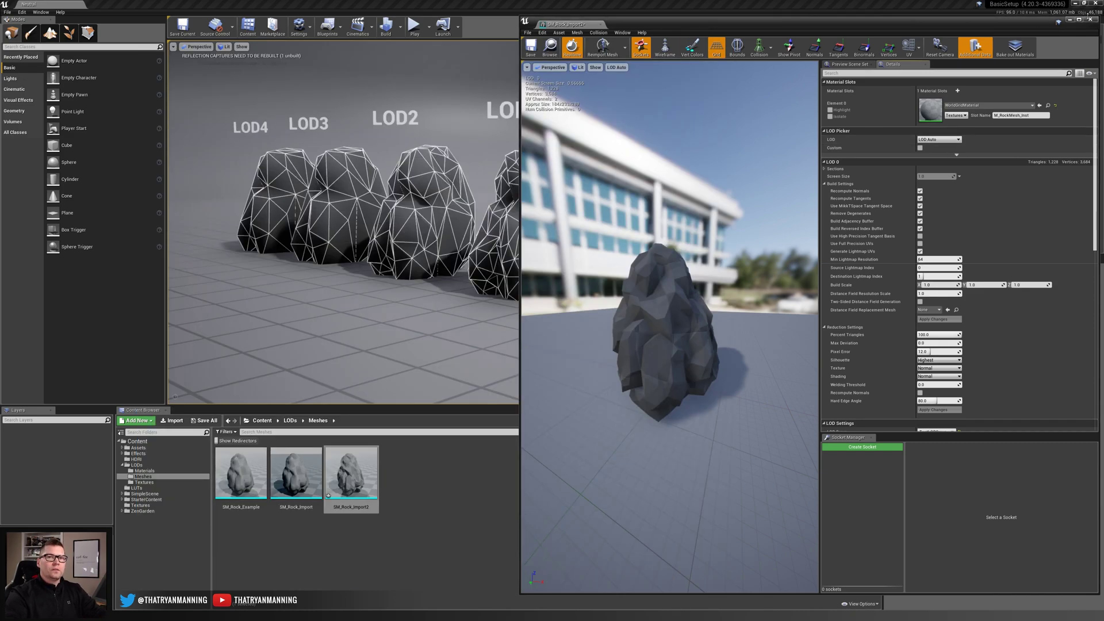
left_click(1090, 19)
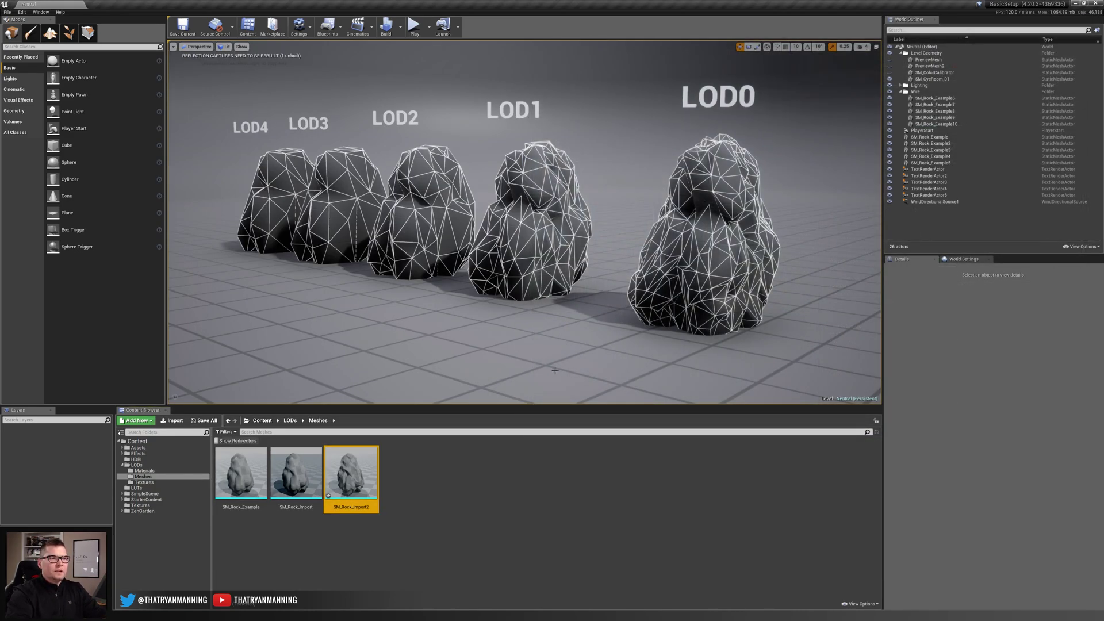